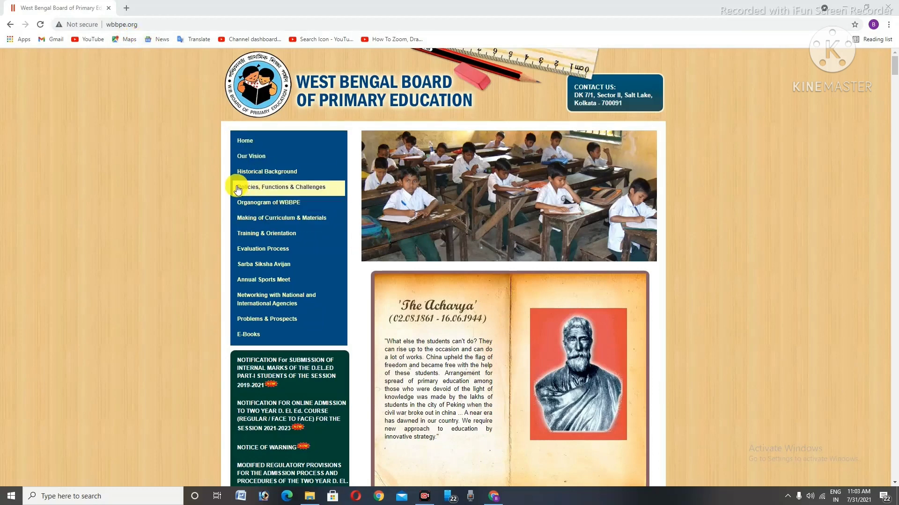
Scroll the homepage and follow the Online Application link for the Two Year D.El.Ed. course
{"action": "scroll", "coordinate": [237, 189], "scroll_direction": "down", "scroll_amount": 4}
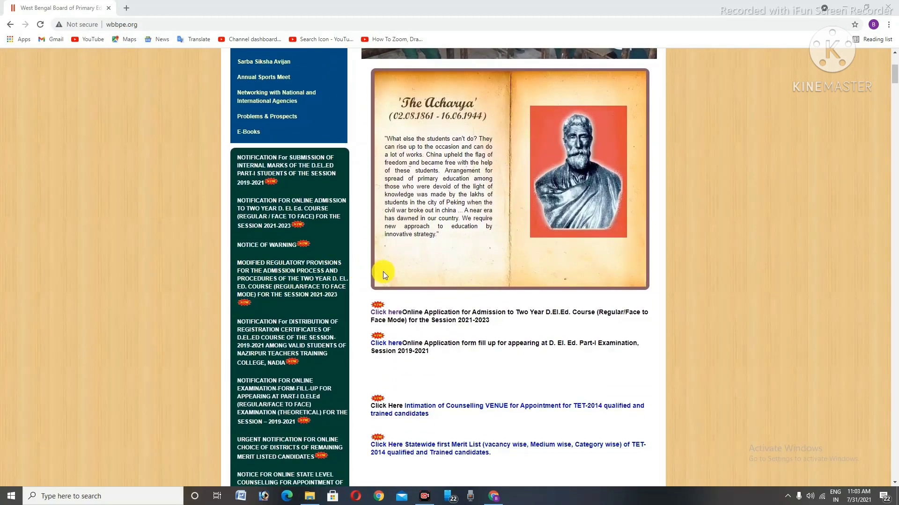
{"action": "mouse_move", "coordinate": [359, 295]}
{"action": "left_mouse_down"}
{"action": "mouse_move", "coordinate": [480, 345]}
{"action": "mouse_move", "coordinate": [622, 330]}
{"action": "mouse_move", "coordinate": [661, 336]}
{"action": "left_mouse_up"}
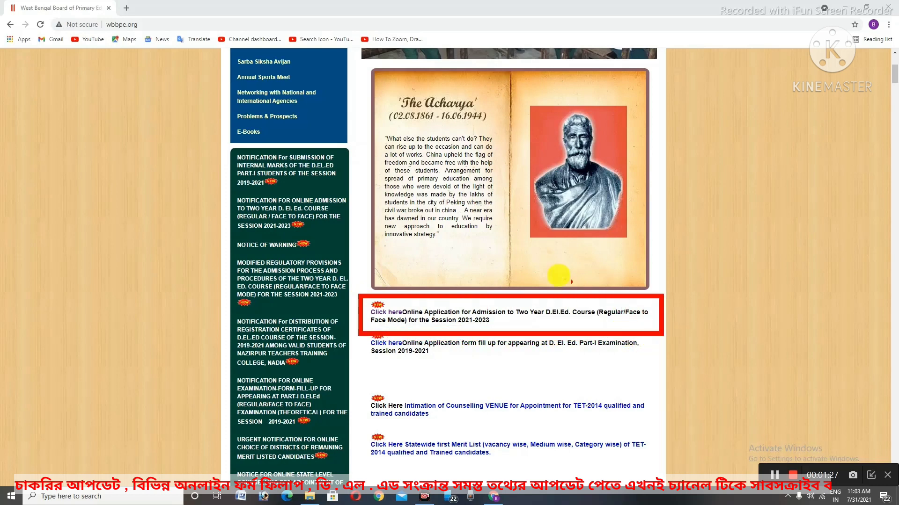
{"action": "mouse_move", "coordinate": [416, 297]}
{"action": "left_mouse_down"}
{"action": "mouse_move", "coordinate": [372, 304]}
{"action": "mouse_move", "coordinate": [372, 330]}
{"action": "mouse_move", "coordinate": [407, 294]}
{"action": "mouse_move", "coordinate": [389, 291]}
{"action": "left_mouse_up"}
{"action": "left_click", "coordinate": [386, 312]}
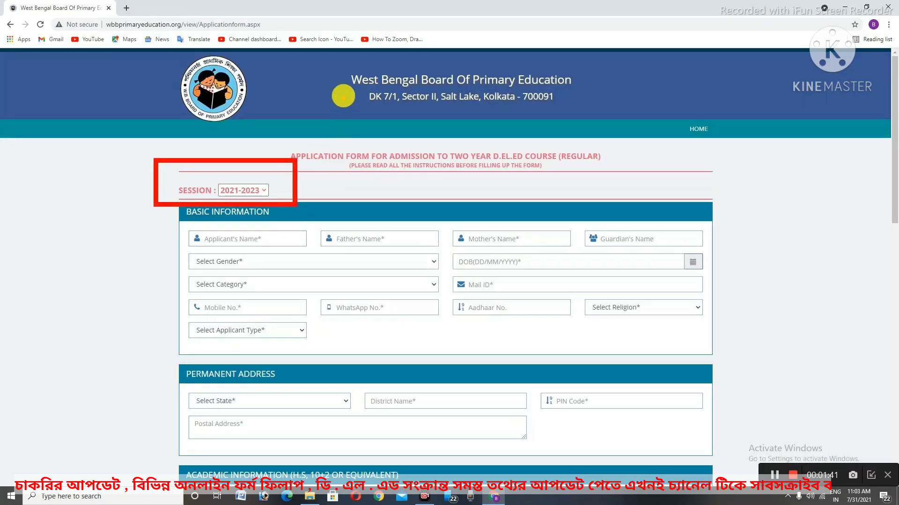
{"action": "left_click_drag", "start_coordinate": [298, 136], "coordinate": [610, 183]}
{"action": "key", "text": "Escape"}
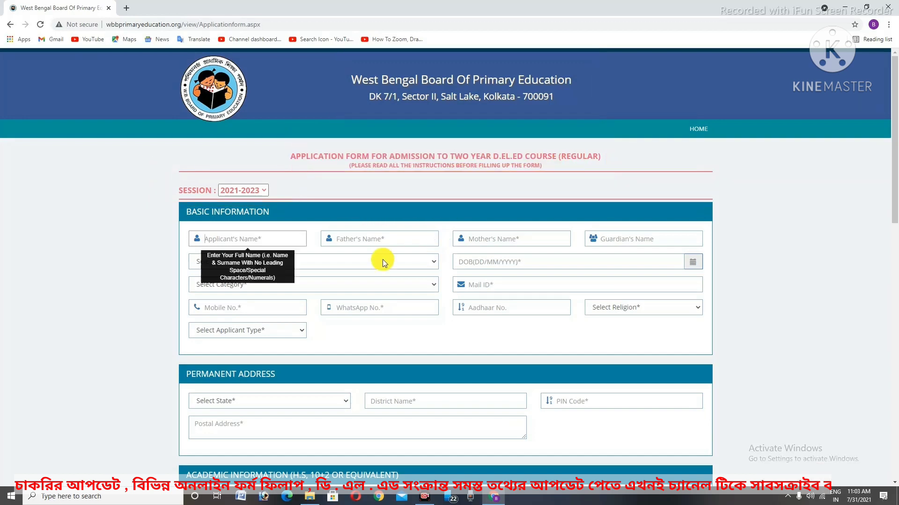
{"action": "mouse_move", "coordinate": [153, 197]}
{"action": "left_mouse_down"}
{"action": "mouse_move", "coordinate": [225, 243]}
{"action": "mouse_move", "coordinate": [358, 294]}
{"action": "left_mouse_up"}
{"action": "key", "text": "Escape"}
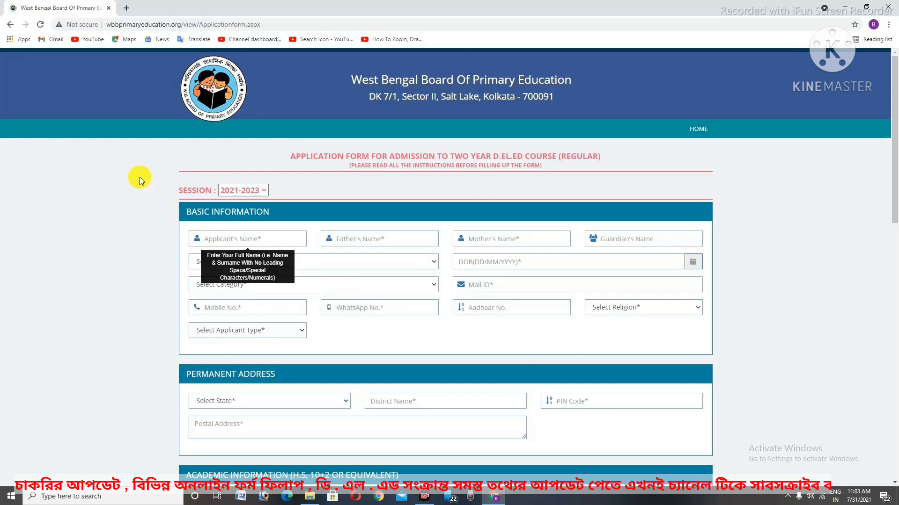
{"action": "mouse_move", "coordinate": [158, 193]}
{"action": "left_mouse_down"}
{"action": "mouse_move", "coordinate": [315, 296]}
{"action": "mouse_move", "coordinate": [571, 363]}
{"action": "mouse_move", "coordinate": [742, 362]}
{"action": "left_mouse_up"}
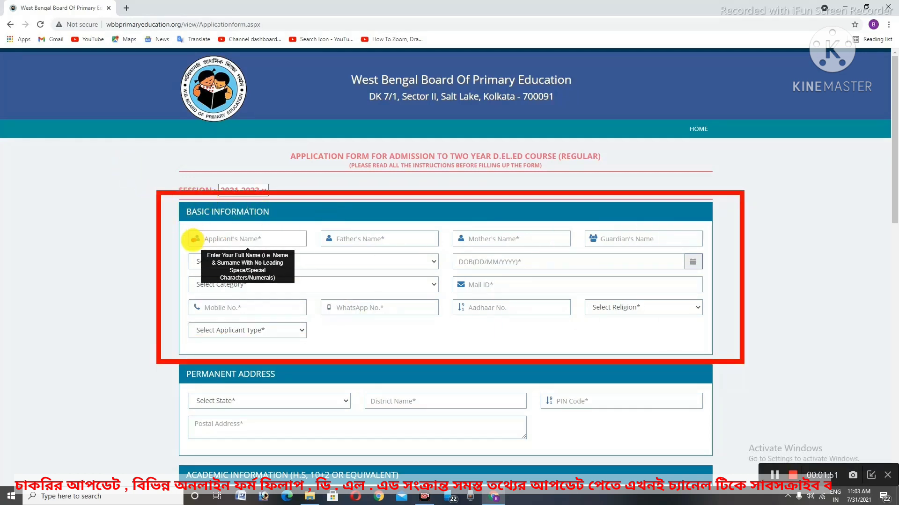
{"action": "left_click_drag", "start_coordinate": [185, 228], "coordinate": [308, 253]}
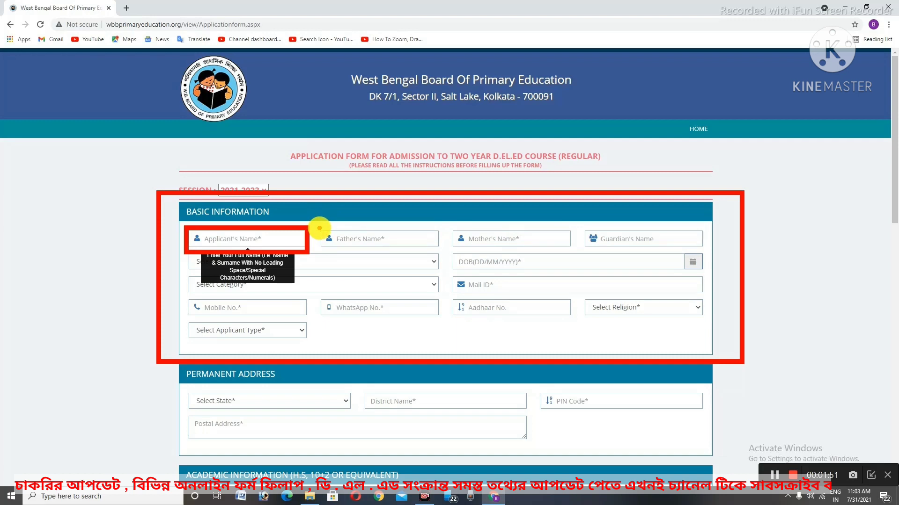
{"action": "left_click_drag", "start_coordinate": [320, 226], "coordinate": [446, 256]}
{"action": "mouse_move", "coordinate": [449, 222]}
{"action": "left_mouse_down"}
{"action": "mouse_move", "coordinate": [482, 241]}
{"action": "mouse_move", "coordinate": [565, 255]}
{"action": "left_mouse_up"}
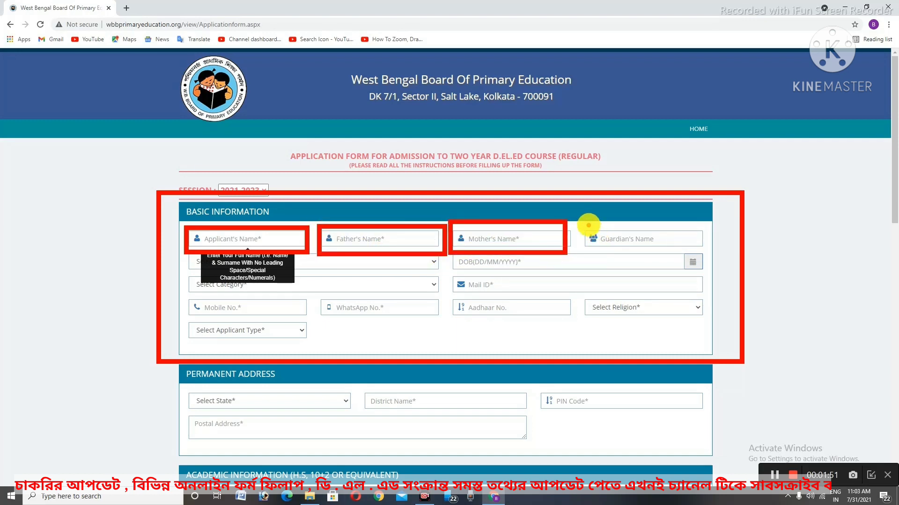
{"action": "mouse_move", "coordinate": [587, 223]}
{"action": "left_mouse_down"}
{"action": "mouse_move", "coordinate": [688, 241]}
{"action": "mouse_move", "coordinate": [707, 256]}
{"action": "left_mouse_up"}
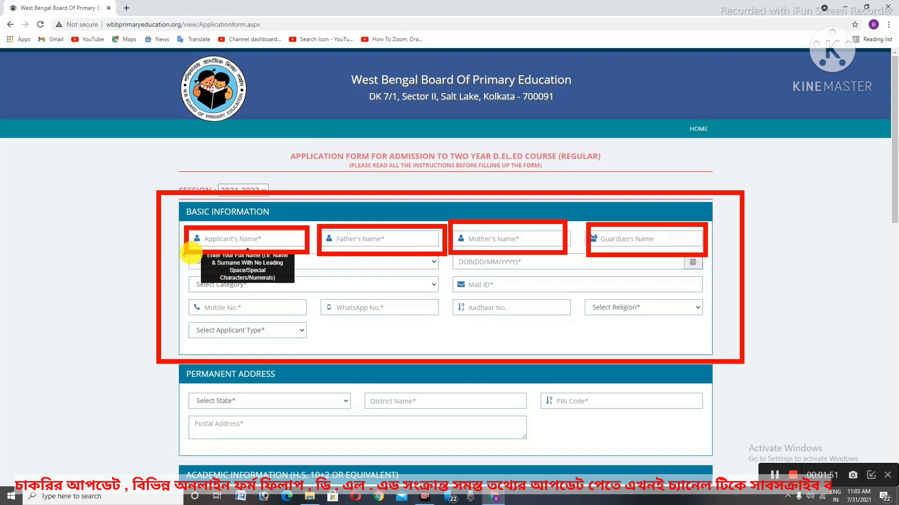
{"action": "key", "text": "Escape"}
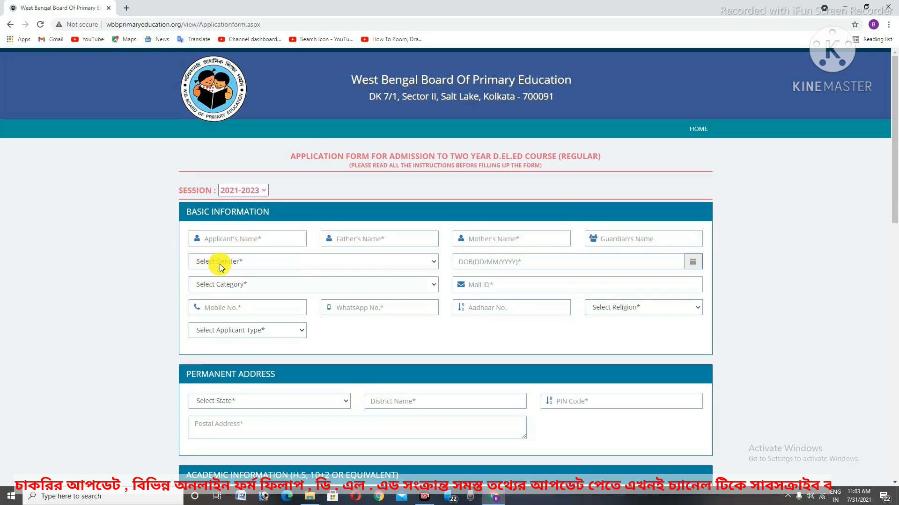
{"action": "left_click_drag", "start_coordinate": [181, 250], "coordinate": [275, 272]}
{"action": "right_click", "coordinate": [204, 254]}
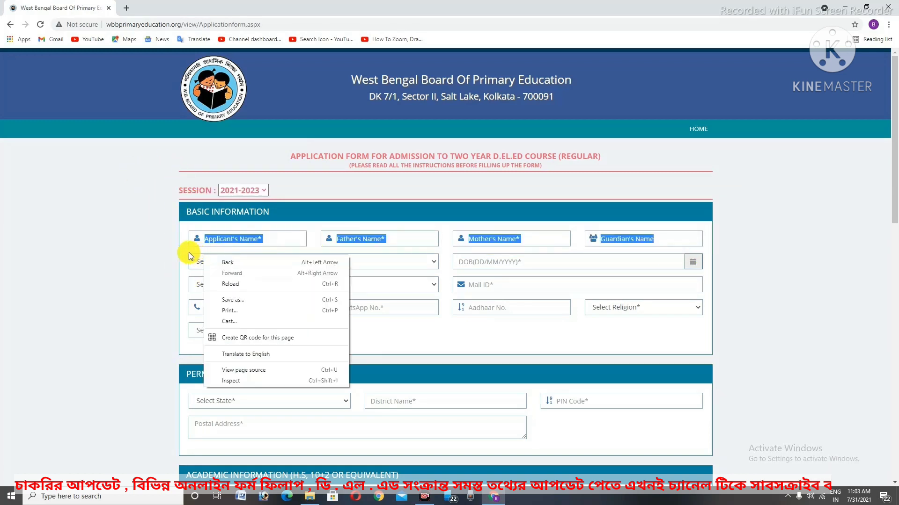
{"action": "right_click", "coordinate": [177, 252]}
{"action": "left_click", "coordinate": [164, 252]}
{"action": "left_click", "coordinate": [150, 251]}
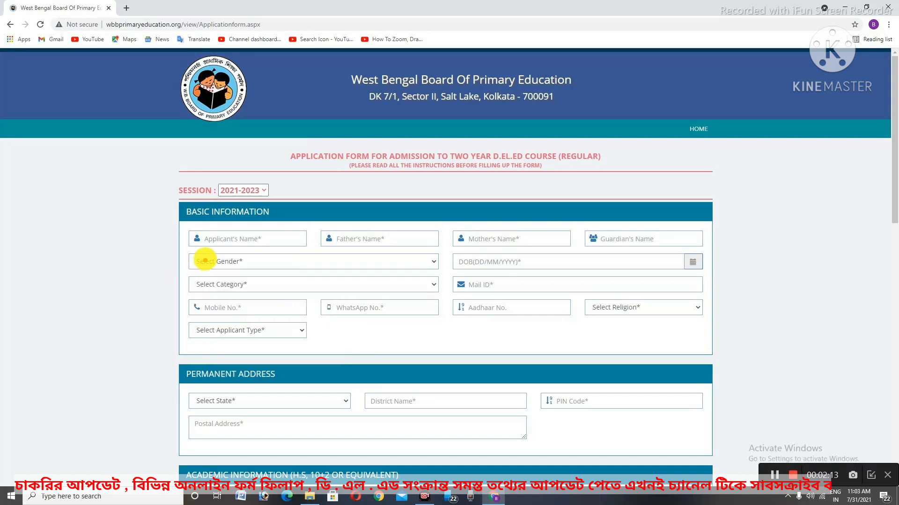
{"action": "left_click_drag", "start_coordinate": [178, 244], "coordinate": [342, 279]}
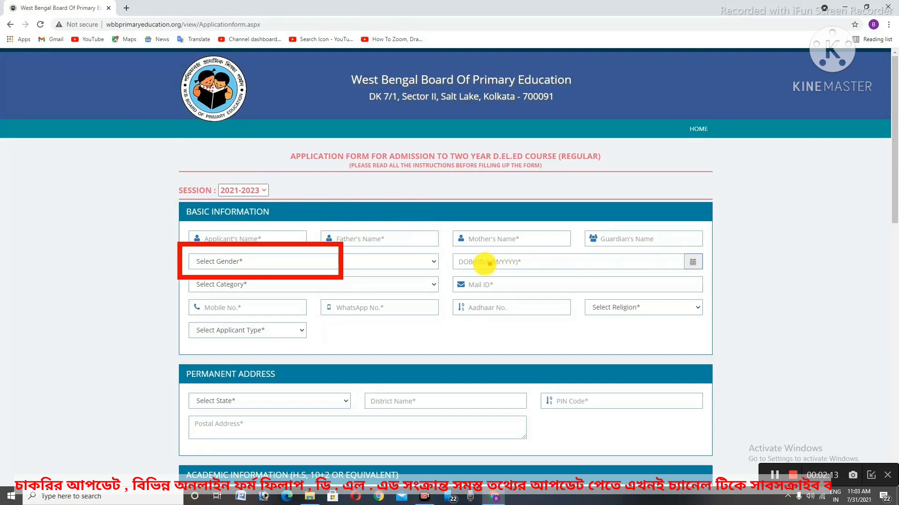
{"action": "left_click_drag", "start_coordinate": [447, 248], "coordinate": [543, 273]}
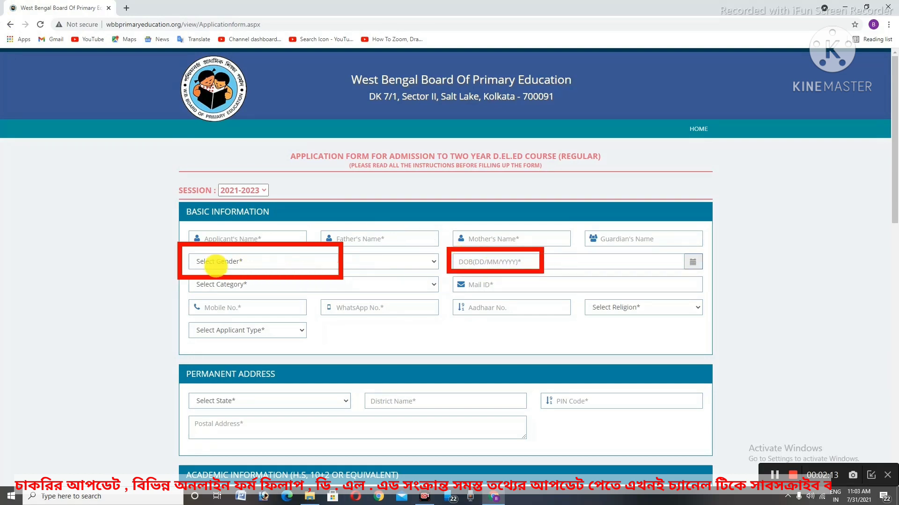
{"action": "mouse_move", "coordinate": [186, 272]}
{"action": "left_mouse_down"}
{"action": "mouse_move", "coordinate": [283, 297]}
{"action": "mouse_move", "coordinate": [318, 289]}
{"action": "left_mouse_up"}
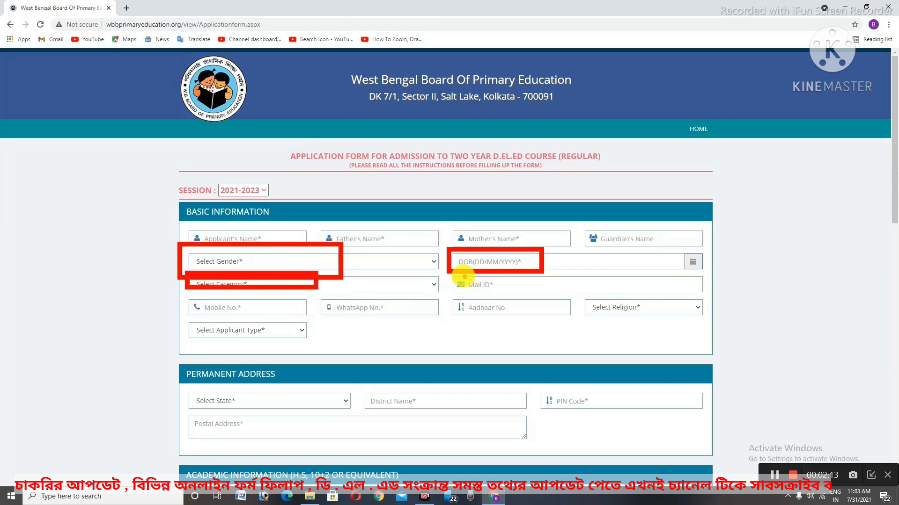
{"action": "mouse_move", "coordinate": [459, 275]}
{"action": "left_mouse_down"}
{"action": "mouse_move", "coordinate": [531, 299]}
{"action": "mouse_move", "coordinate": [587, 290]}
{"action": "left_mouse_up"}
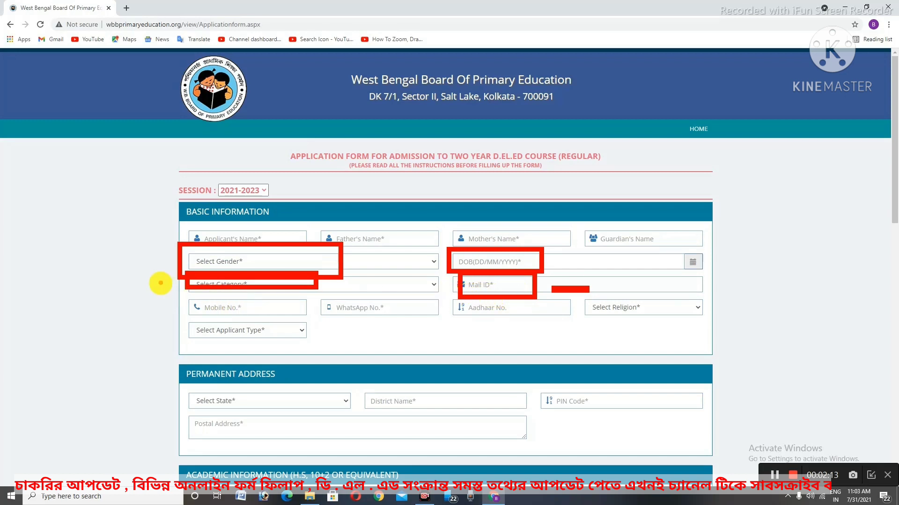
{"action": "left_click_drag", "start_coordinate": [175, 290], "coordinate": [292, 322]}
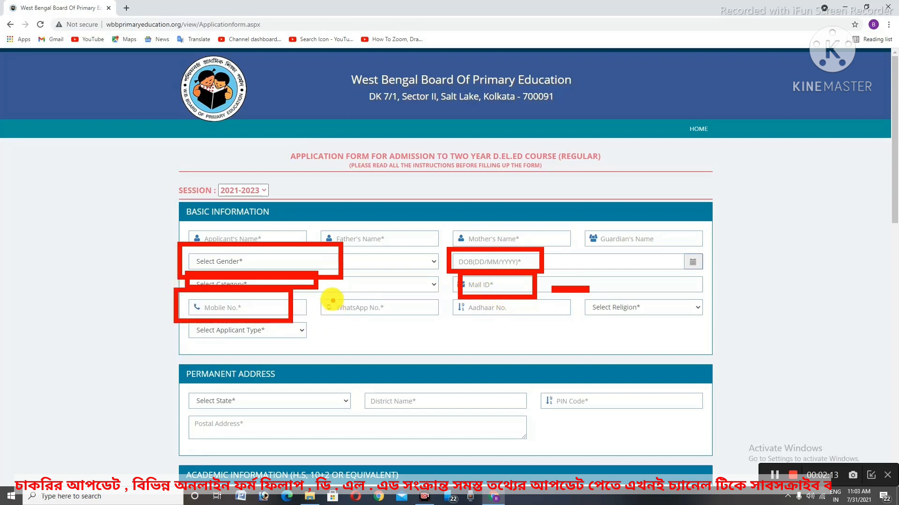
{"action": "left_click_drag", "start_coordinate": [324, 294], "coordinate": [421, 321]}
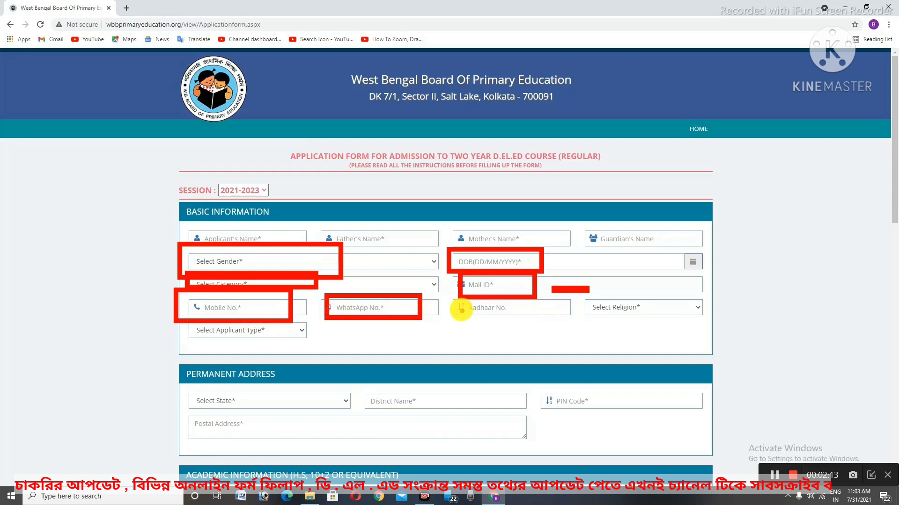
{"action": "left_click_drag", "start_coordinate": [452, 293], "coordinate": [537, 324]}
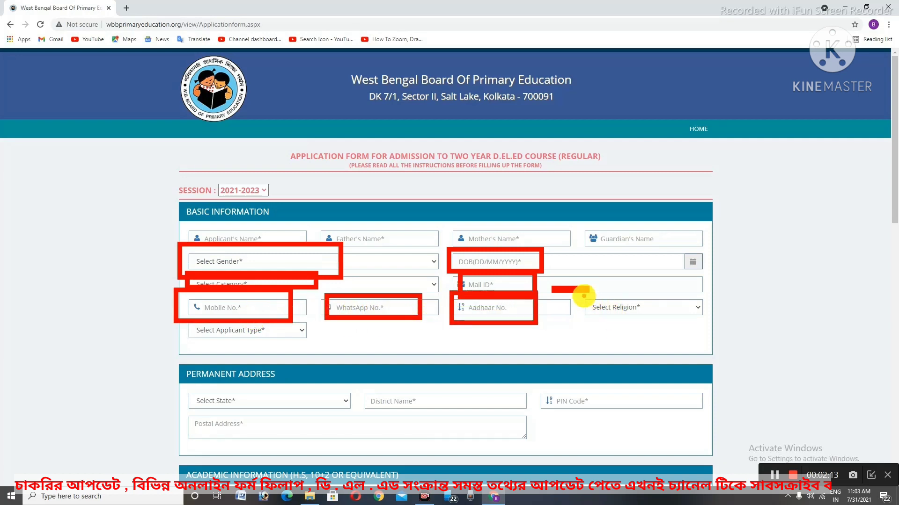
{"action": "mouse_move", "coordinate": [585, 295]}
{"action": "left_mouse_down"}
{"action": "mouse_move", "coordinate": [685, 330]}
{"action": "mouse_move", "coordinate": [707, 327]}
{"action": "left_mouse_up"}
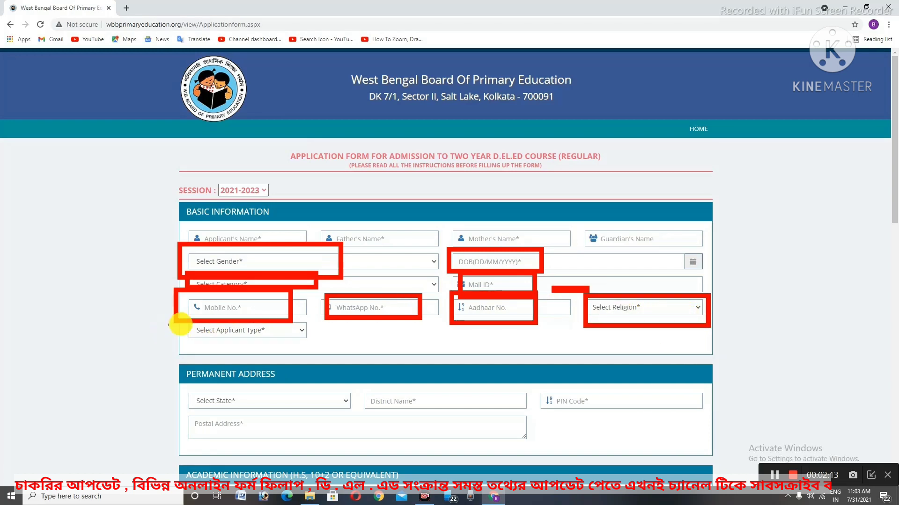
{"action": "left_click_drag", "start_coordinate": [189, 321], "coordinate": [322, 351]}
{"action": "key", "text": "Escape"}
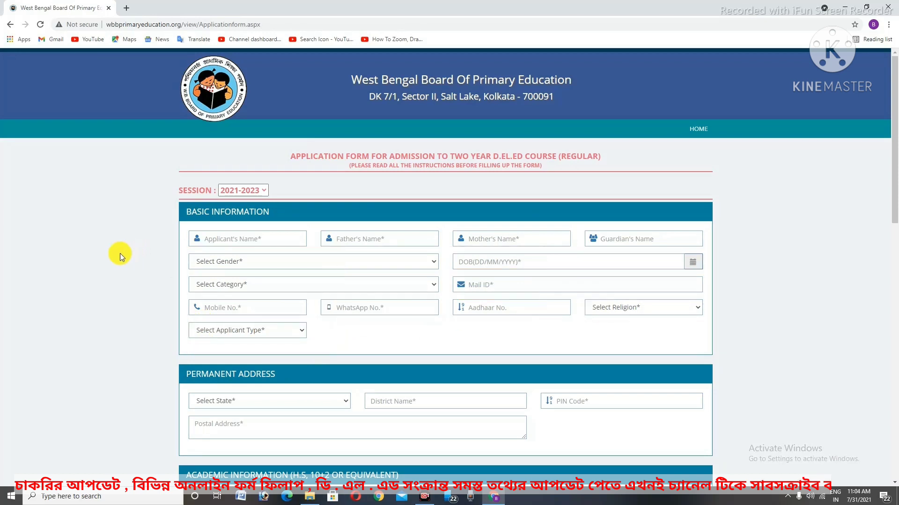
Set Select Applicant Type to None and begin entering the applicant's full name
{"action": "left_click", "coordinate": [282, 331]}
{"action": "left_click", "coordinate": [251, 371]}
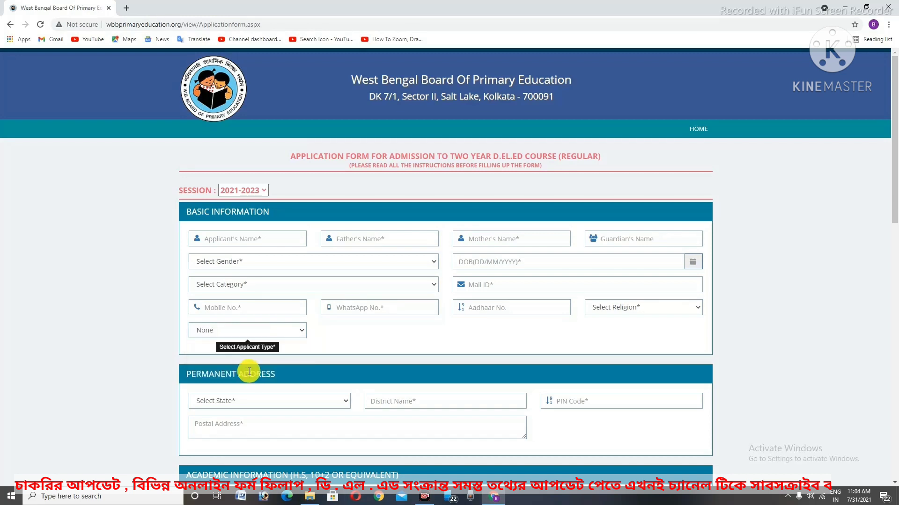
{"action": "left_click", "coordinate": [226, 332]}
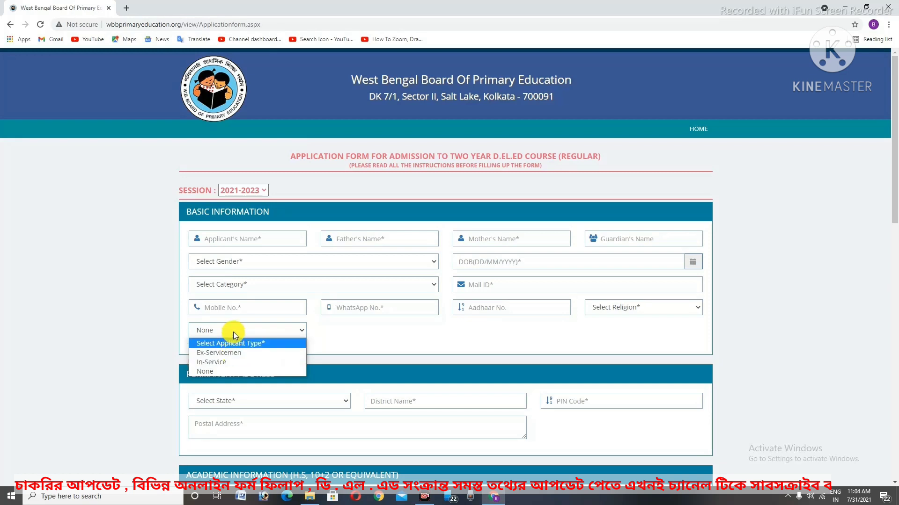
{"action": "left_click", "coordinate": [224, 370]}
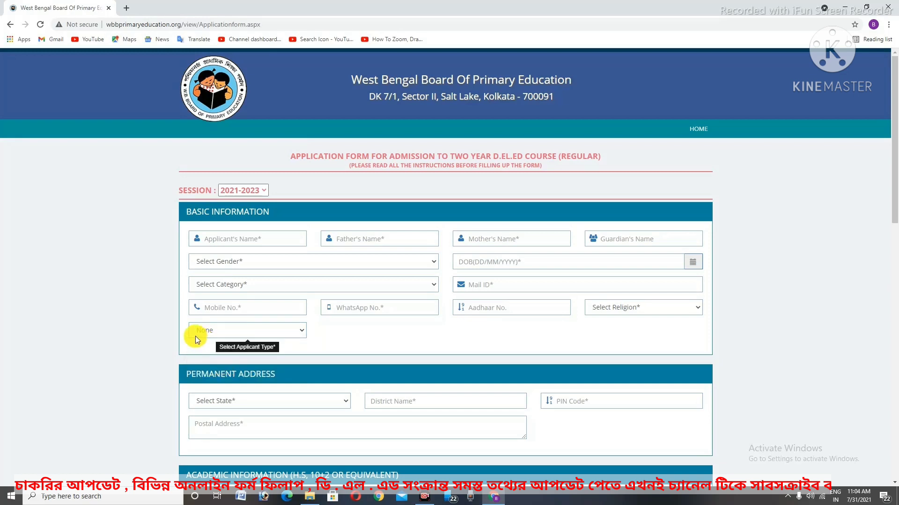
{"action": "left_click_drag", "start_coordinate": [174, 315], "coordinate": [262, 356]}
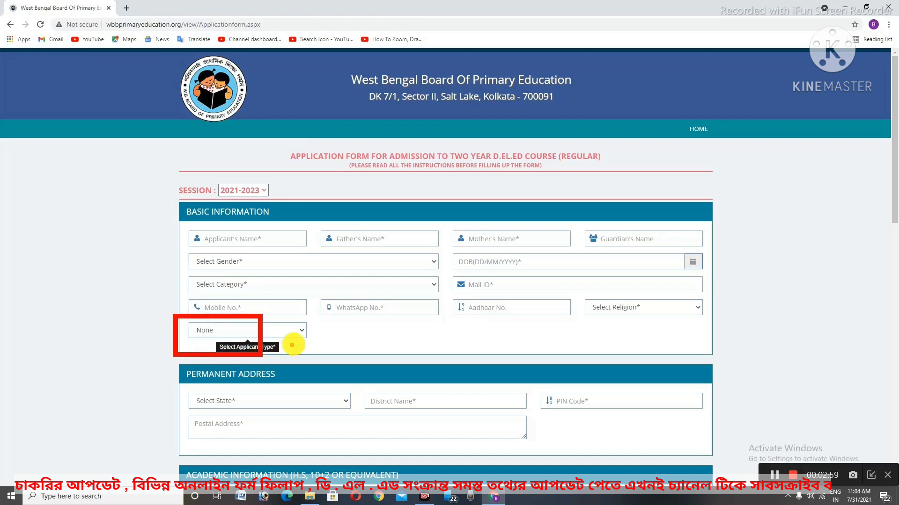
{"action": "mouse_move", "coordinate": [304, 325]}
{"action": "left_mouse_down"}
{"action": "mouse_move", "coordinate": [160, 315]}
{"action": "mouse_move", "coordinate": [203, 357]}
{"action": "mouse_move", "coordinate": [315, 336]}
{"action": "left_mouse_up"}
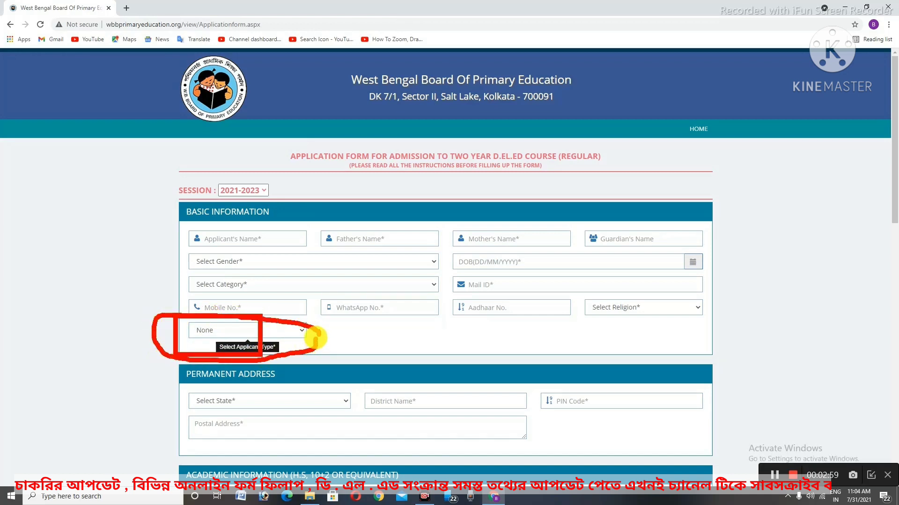
{"action": "key", "text": "Escape"}
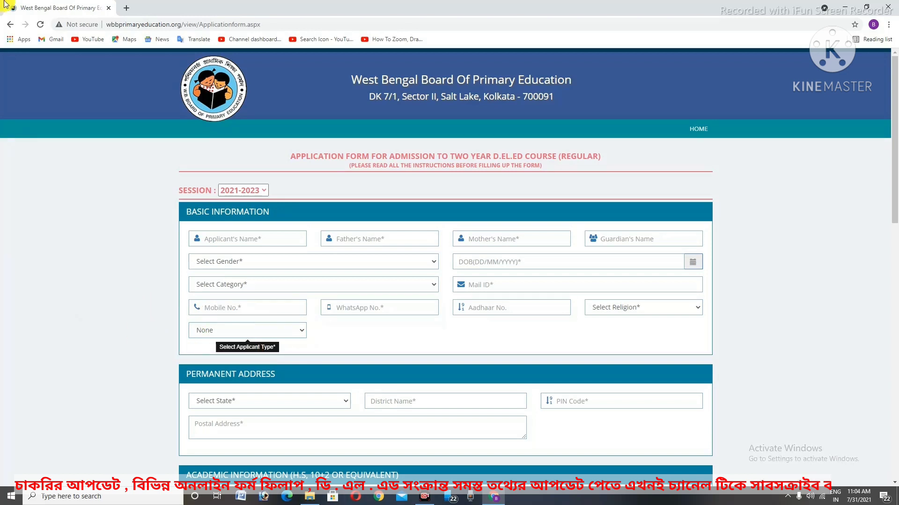
{"action": "left_click", "coordinate": [250, 241]}
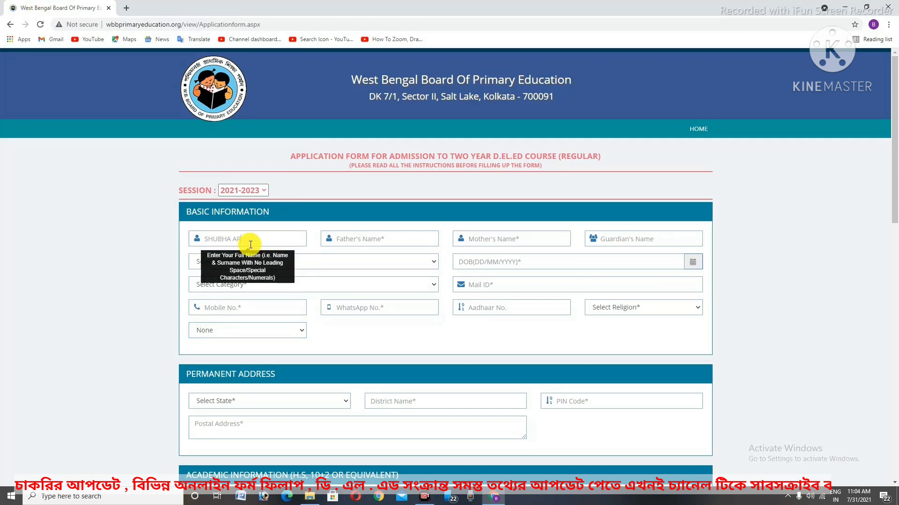
Fill in the father's, mother's and guardian's name fields
{"action": "key", "text": "Tab"}
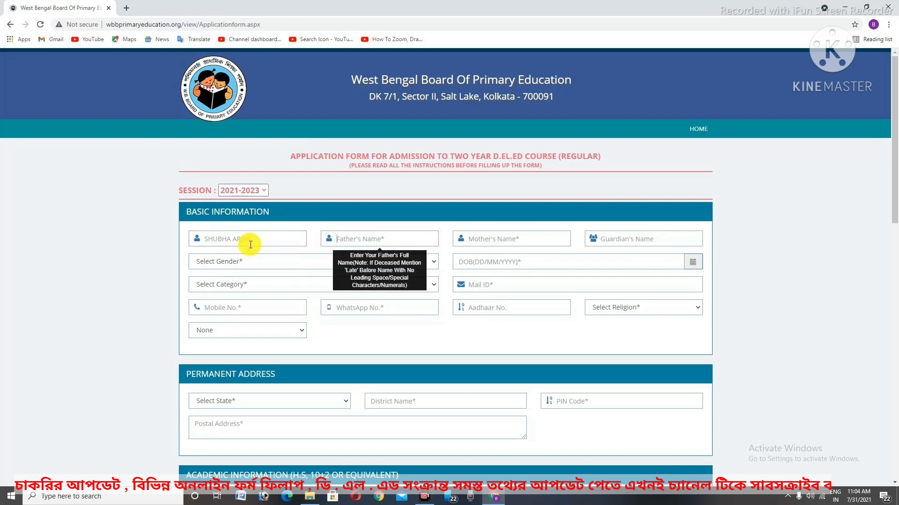
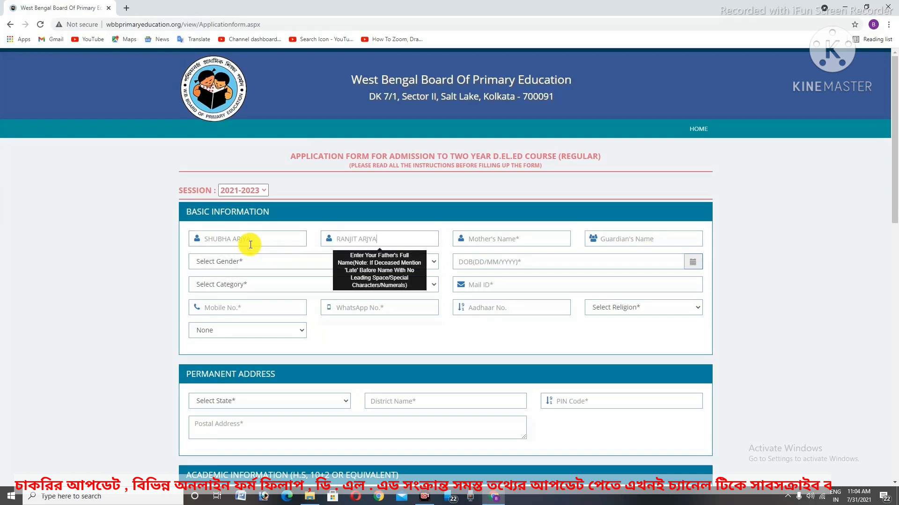
{"action": "key", "text": "Tab"}
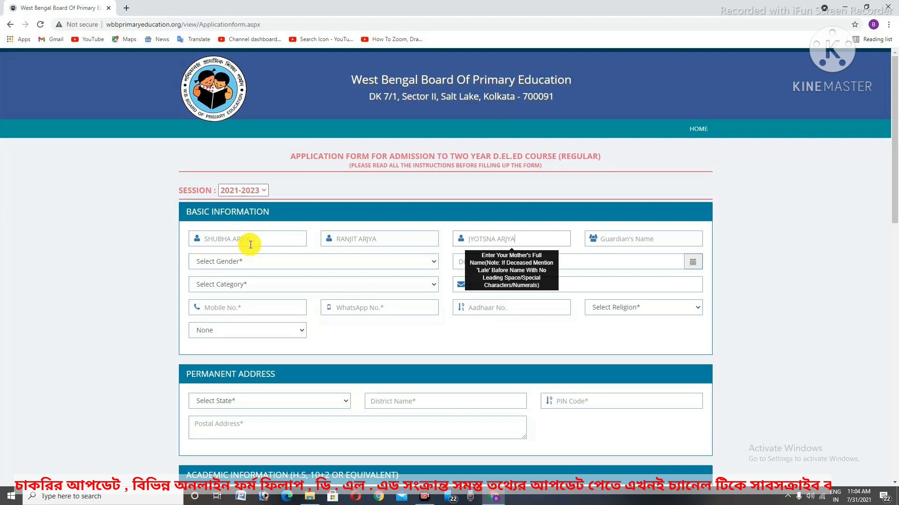
{"action": "key", "text": "Tab"}
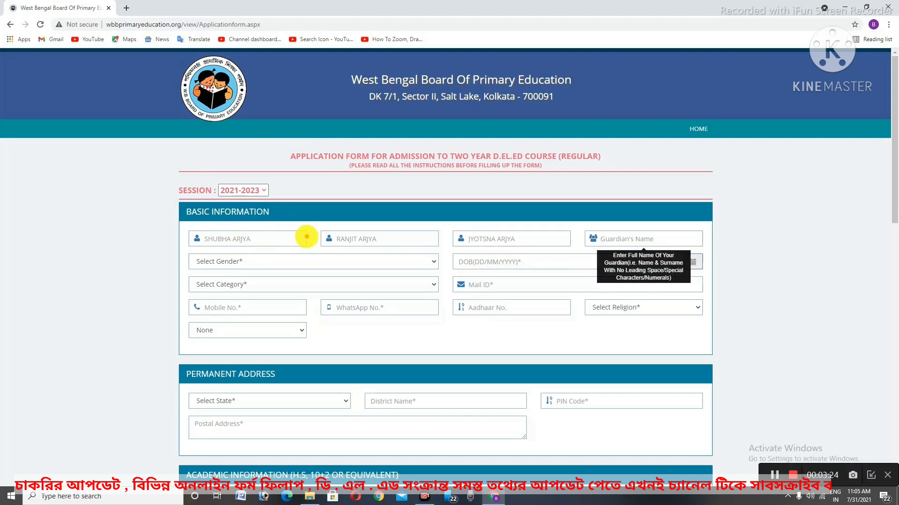
{"action": "mouse_move", "coordinate": [313, 225]}
{"action": "left_mouse_down"}
{"action": "mouse_move", "coordinate": [344, 245]}
{"action": "mouse_move", "coordinate": [534, 253]}
{"action": "left_mouse_up"}
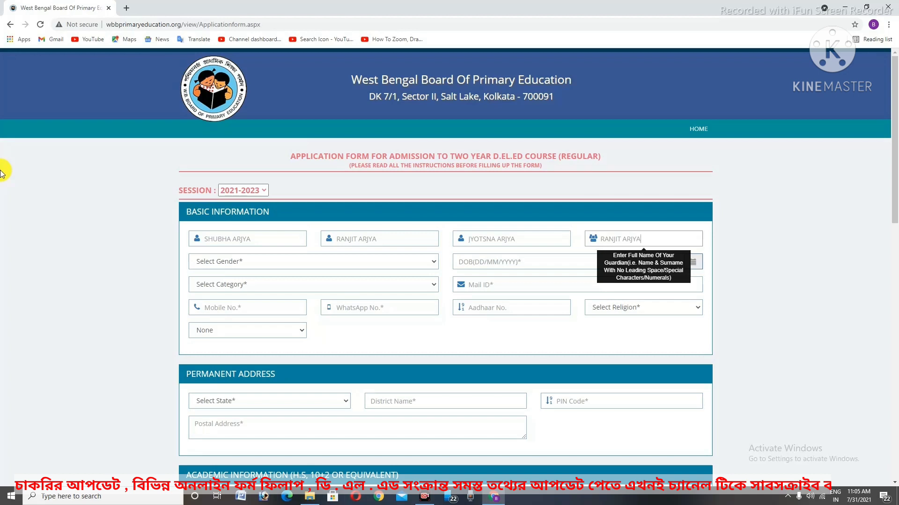
Set gender to Male and enter the applicant's date of birth
{"action": "left_click", "coordinate": [236, 262]}
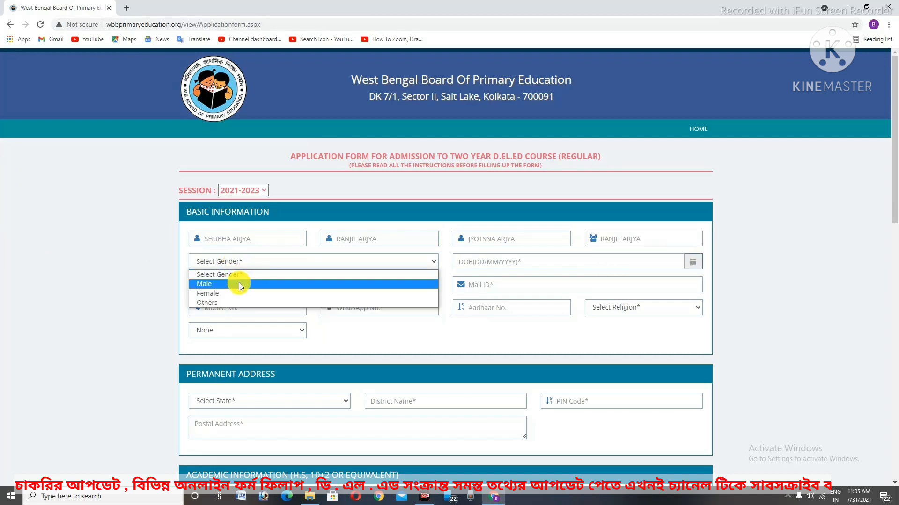
{"action": "left_click", "coordinate": [238, 284]}
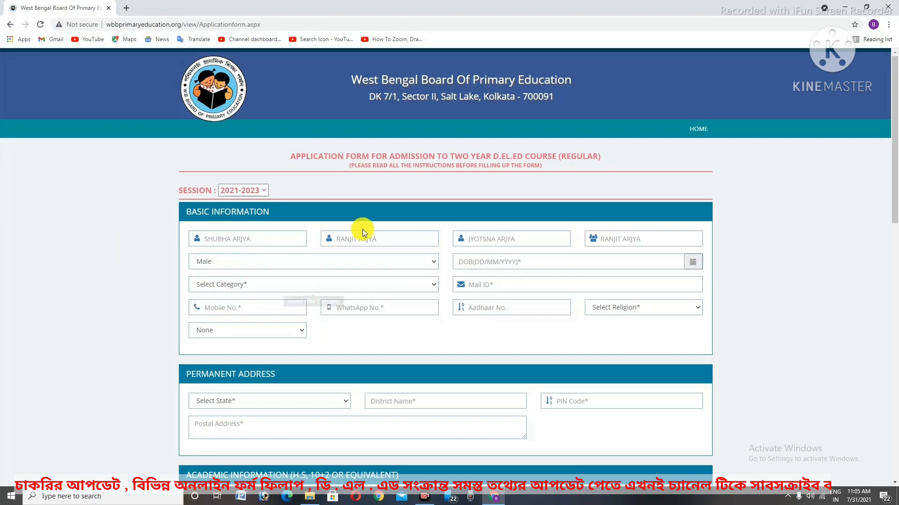
{"action": "left_click", "coordinate": [523, 264]}
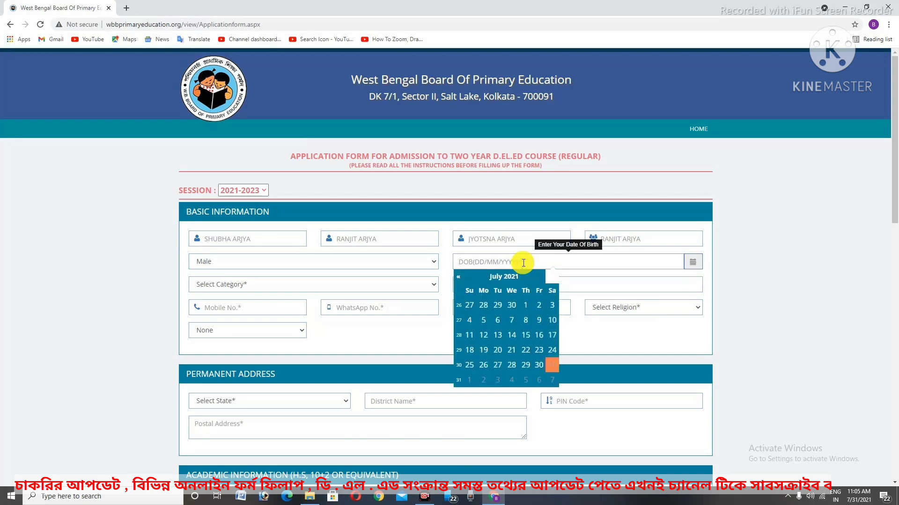
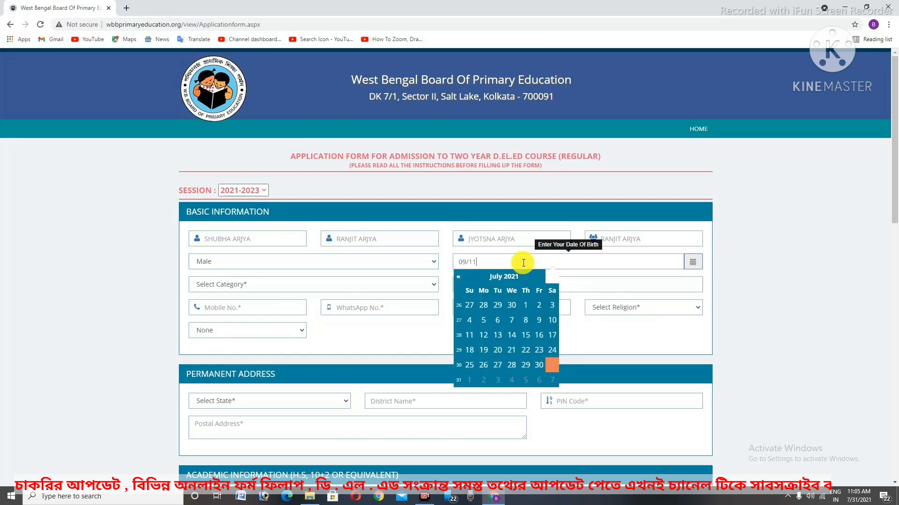
{"action": "left_click", "coordinate": [749, 304]}
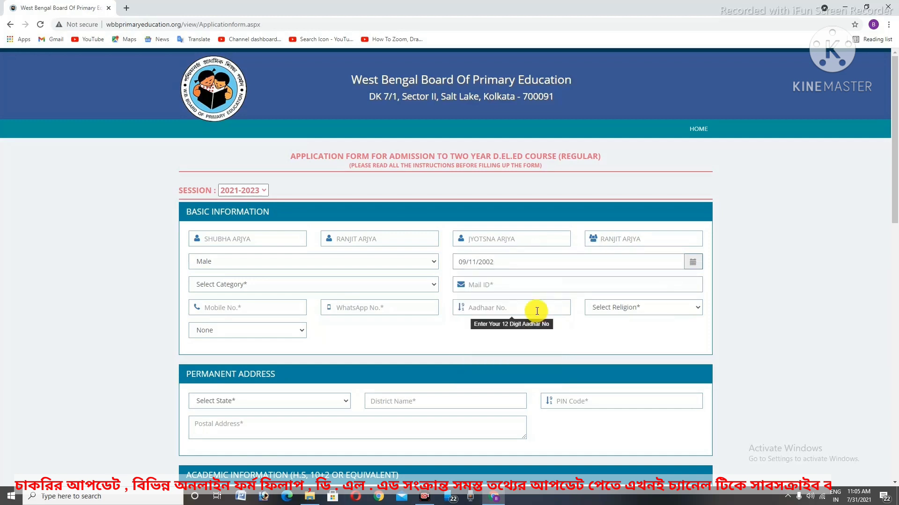
{"action": "scroll", "coordinate": [321, 287], "scroll_direction": "down", "scroll_amount": 1}
Choose Gen as the category and start entering the applicant's e-mail address
{"action": "left_click", "coordinate": [301, 268]}
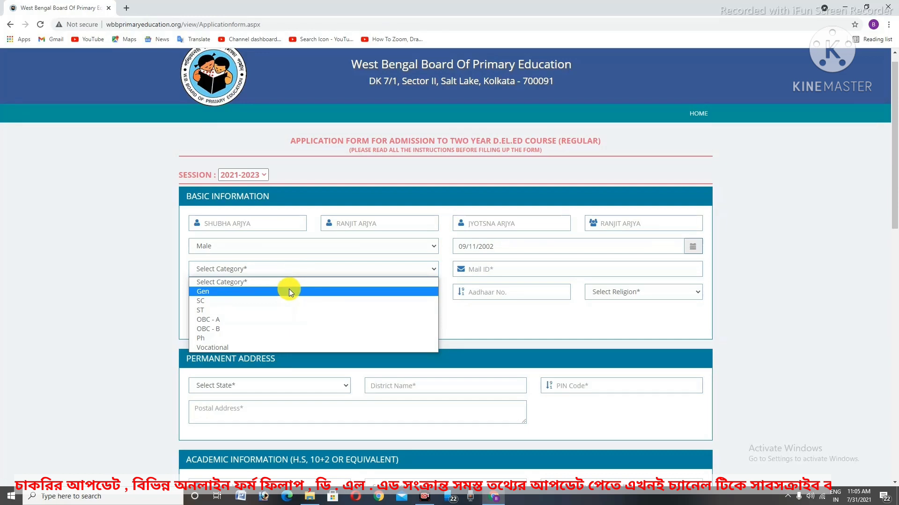
{"action": "left_click", "coordinate": [289, 291]}
{"action": "left_click", "coordinate": [499, 270]}
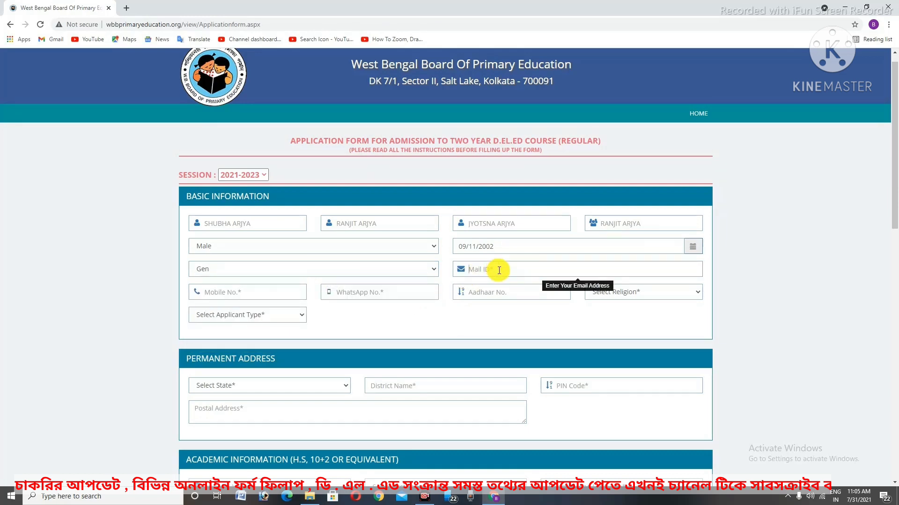
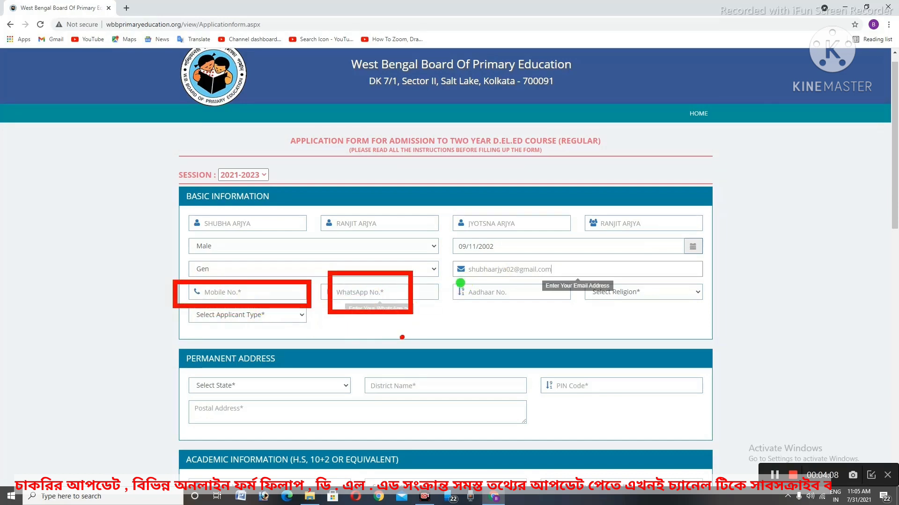
Enter the applicant's mobile number and Aadhaar number
{"action": "left_click", "coordinate": [264, 286]}
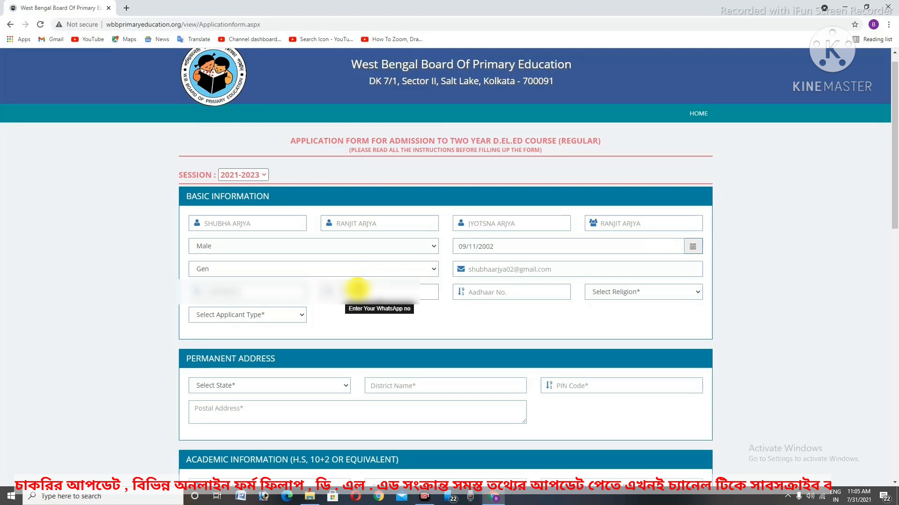
{"action": "left_click", "coordinate": [526, 289]}
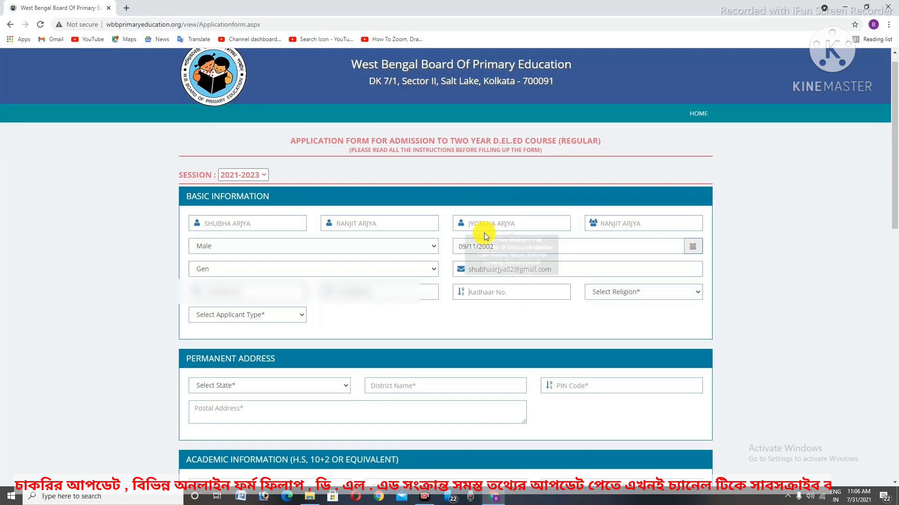
{"action": "scroll", "coordinate": [517, 297], "scroll_direction": "down", "scroll_amount": 1}
{"action": "scroll", "coordinate": [627, 272], "scroll_direction": "down", "scroll_amount": 1}
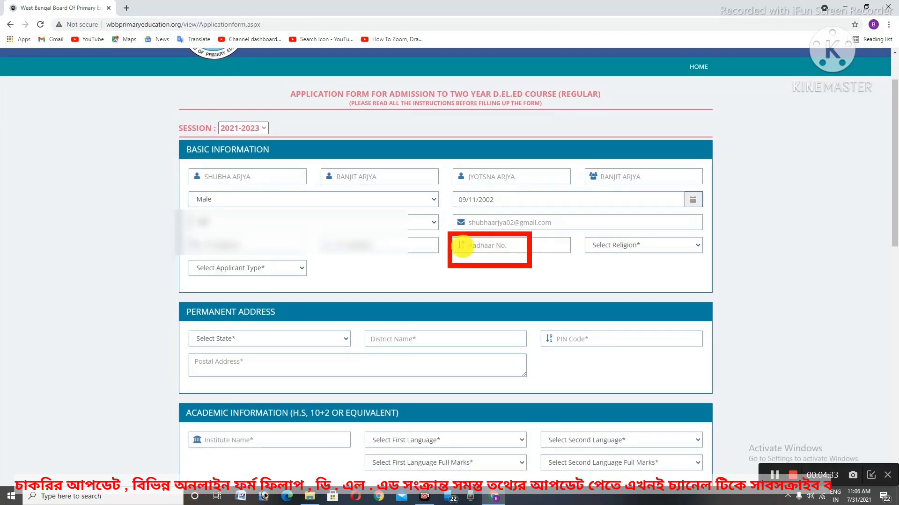
Set religion to Hinduism and applicant type to None
{"action": "left_click", "coordinate": [640, 246]}
{"action": "left_click", "coordinate": [633, 268]}
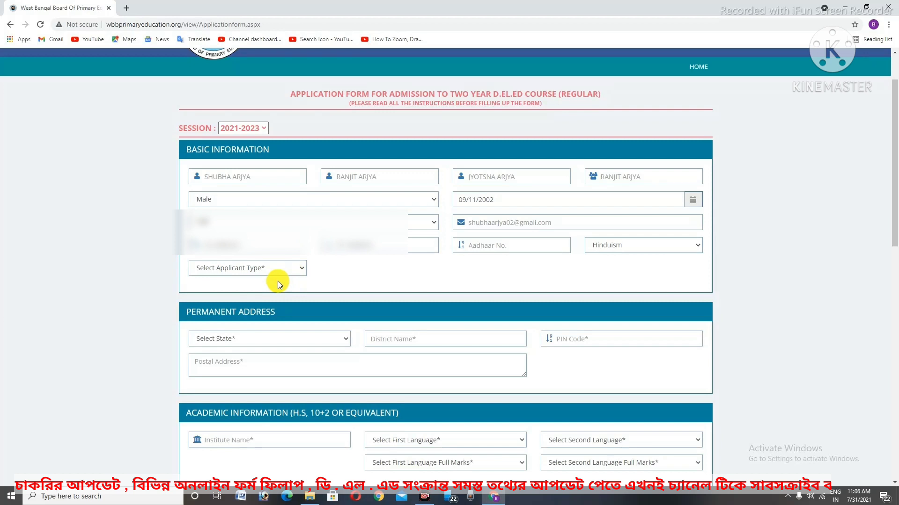
{"action": "left_click", "coordinate": [295, 268]}
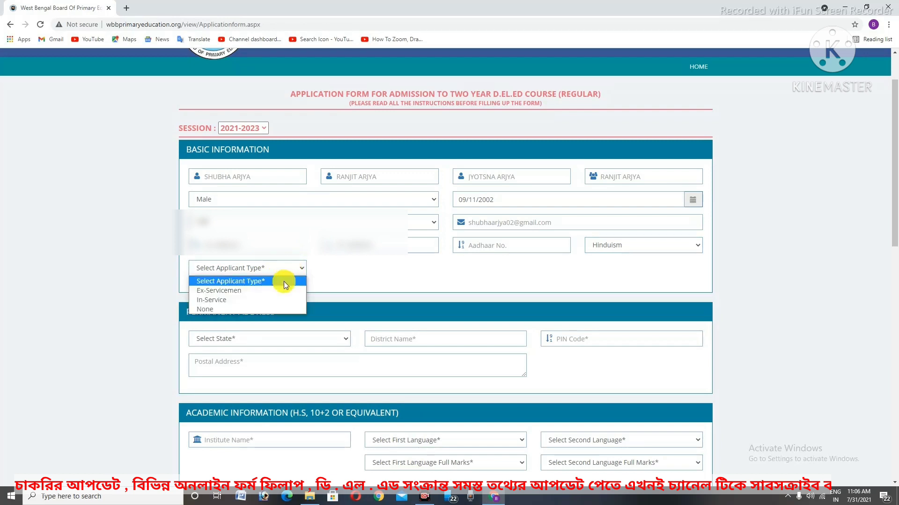
{"action": "left_click", "coordinate": [253, 309]}
{"action": "scroll", "coordinate": [290, 337], "scroll_direction": "down", "scroll_amount": 1}
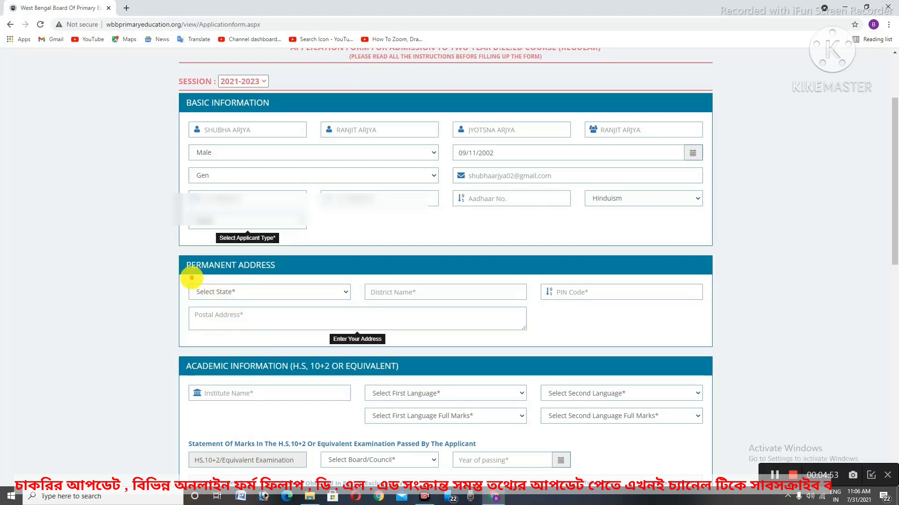
Select West Bengal as the state in the permanent address
{"action": "left_click_drag", "start_coordinate": [191, 278], "coordinate": [312, 304]}
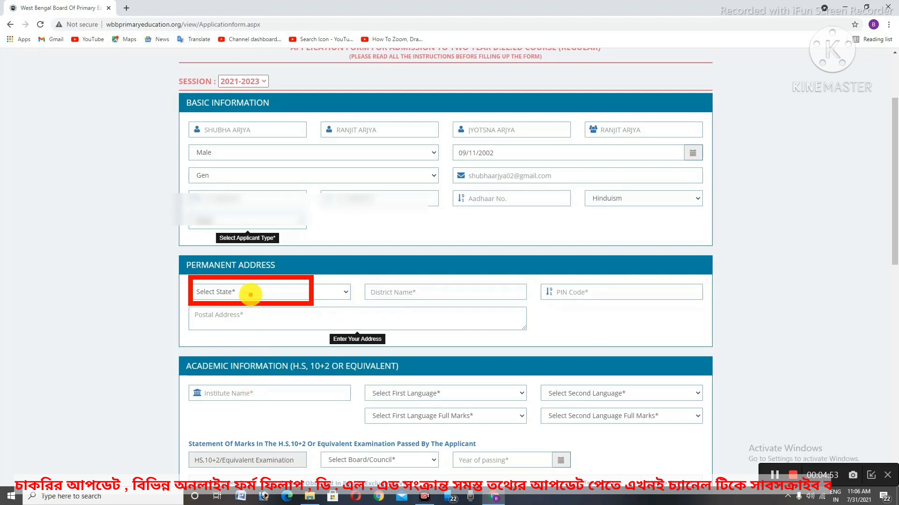
{"action": "mouse_move", "coordinate": [363, 277]}
{"action": "left_mouse_down"}
{"action": "mouse_move", "coordinate": [451, 311]}
{"action": "mouse_move", "coordinate": [509, 304]}
{"action": "left_mouse_up"}
{"action": "left_click_drag", "start_coordinate": [535, 275], "coordinate": [725, 310]}
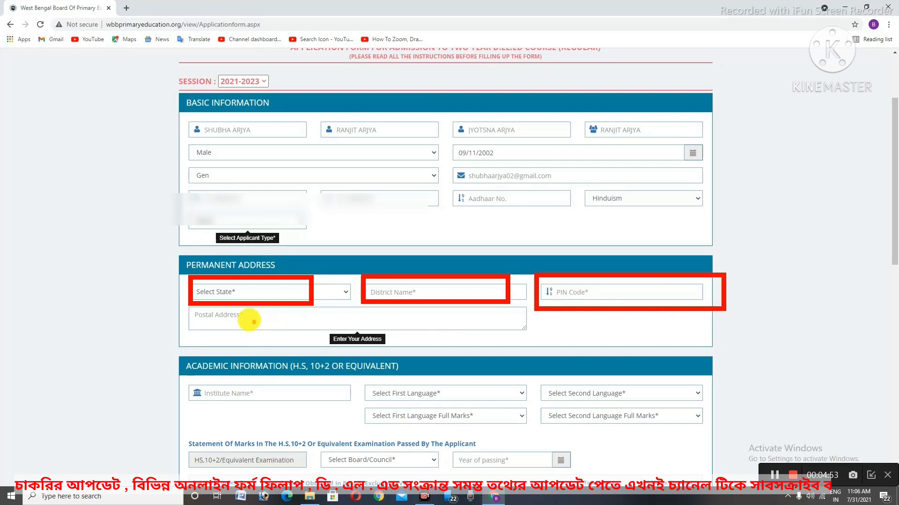
{"action": "mouse_move", "coordinate": [186, 307]}
{"action": "left_mouse_down"}
{"action": "mouse_move", "coordinate": [296, 344]}
{"action": "mouse_move", "coordinate": [467, 357]}
{"action": "mouse_move", "coordinate": [545, 351]}
{"action": "left_mouse_up"}
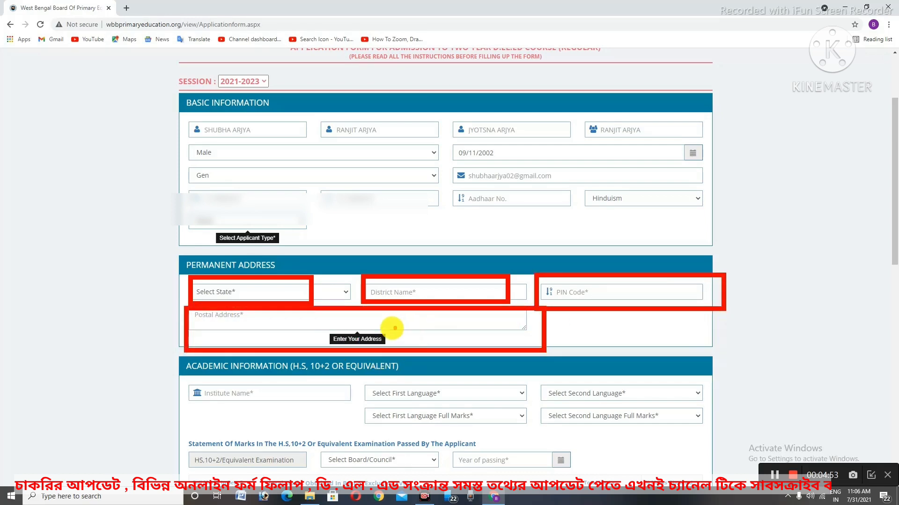
{"action": "left_click", "coordinate": [234, 291]}
{"action": "scroll", "coordinate": [237, 256], "scroll_direction": "down", "scroll_amount": 5}
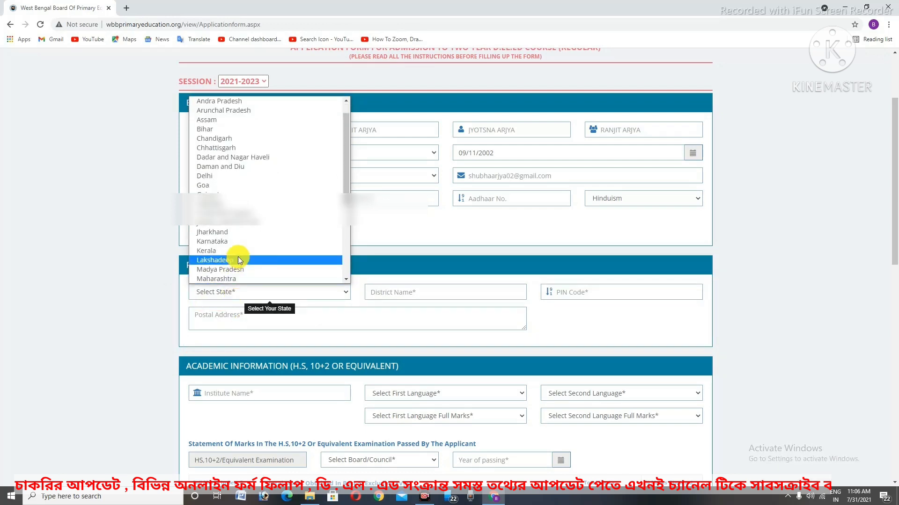
{"action": "left_click", "coordinate": [241, 277]}
Enter the district name and PIN code, and paste in the postal address
{"action": "left_click", "coordinate": [377, 294]}
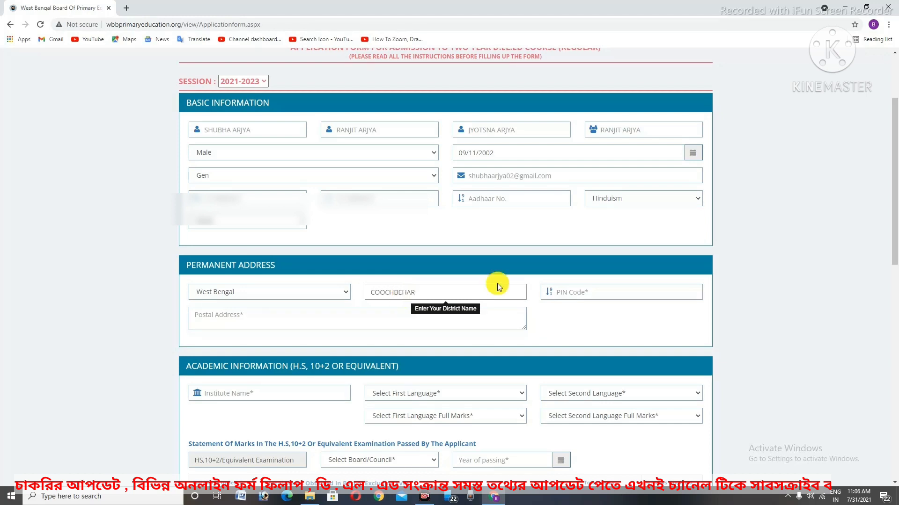
{"action": "left_click", "coordinate": [594, 291]}
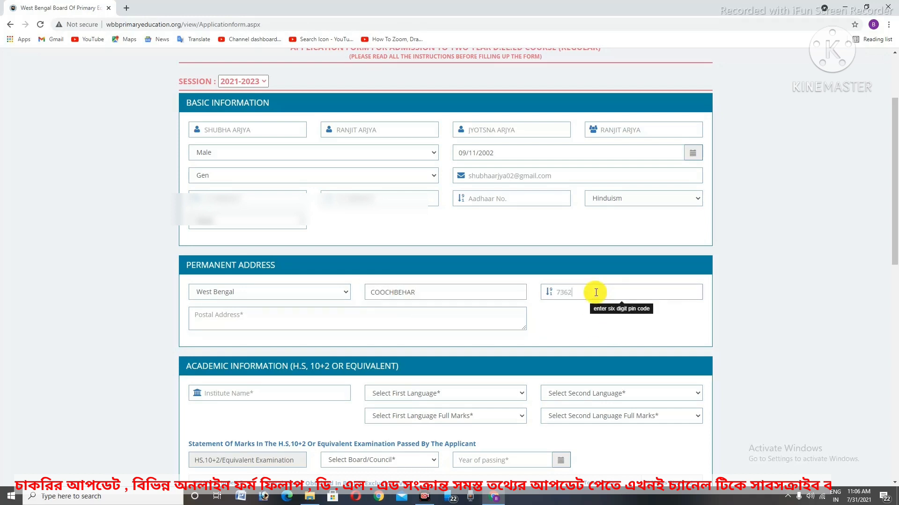
{"action": "left_click", "coordinate": [314, 316]}
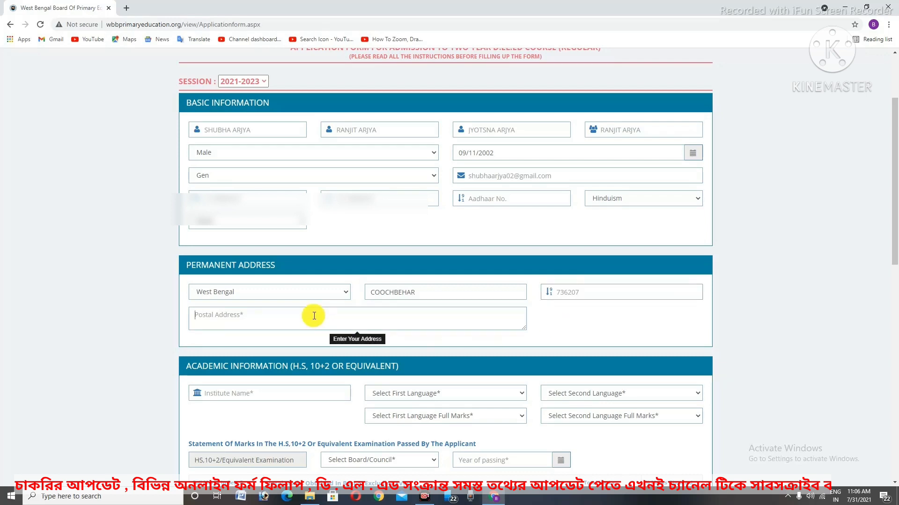
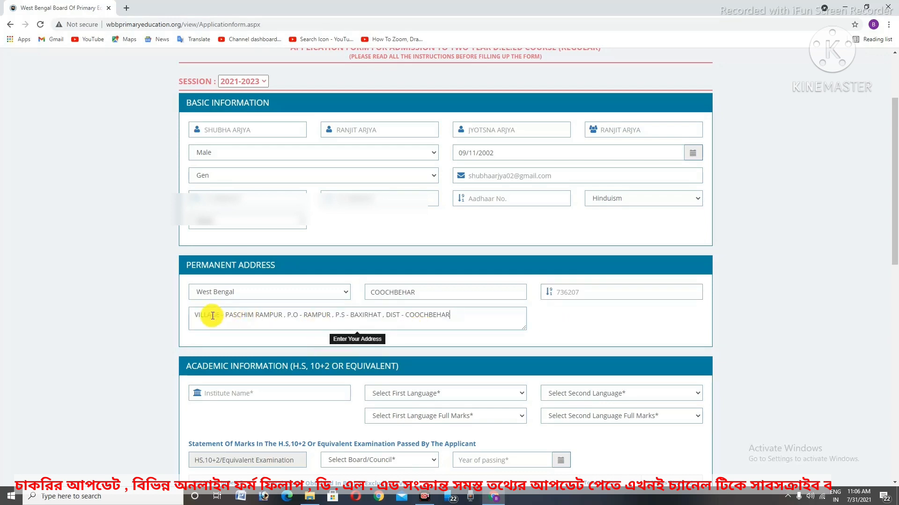
{"action": "scroll", "coordinate": [491, 354], "scroll_direction": "down", "scroll_amount": 5}
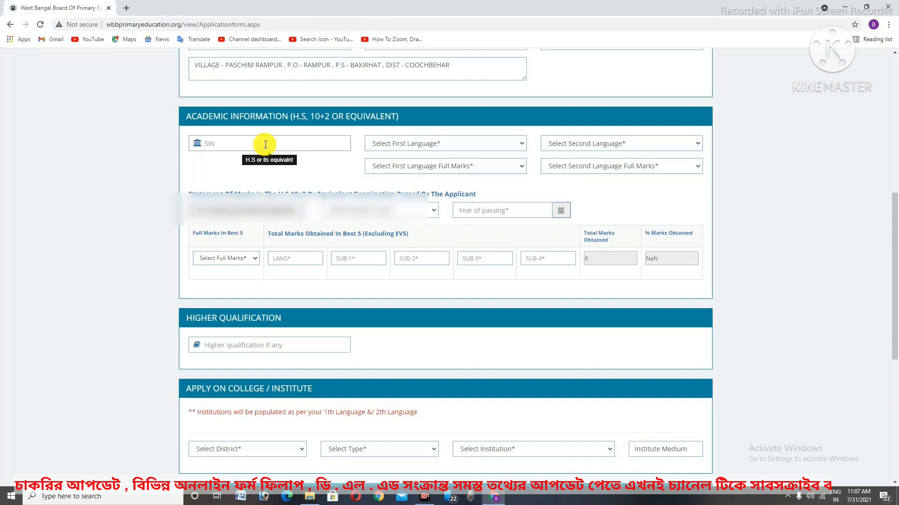
Finish the institute name, then set first language to Bengali with full marks 100
{"action": "type", "text": "GIMARI HIGH SCHOOL"}
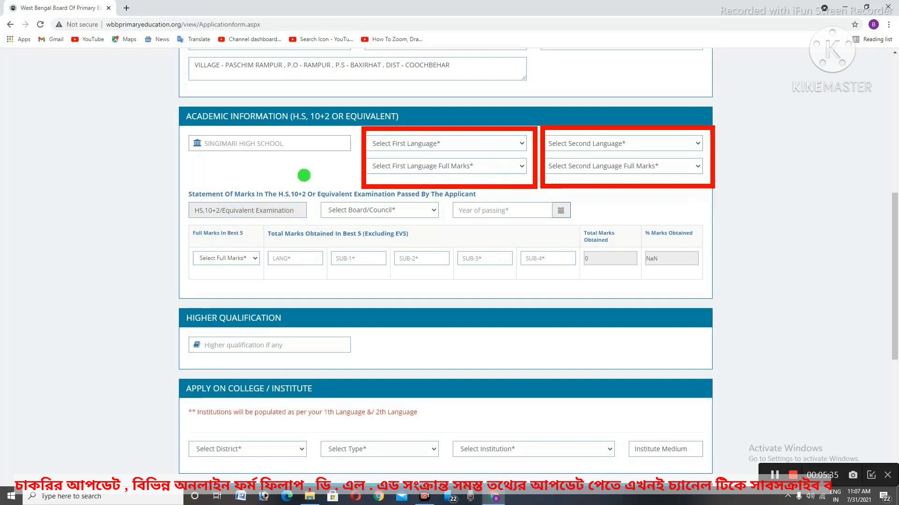
{"action": "left_click", "coordinate": [440, 145]}
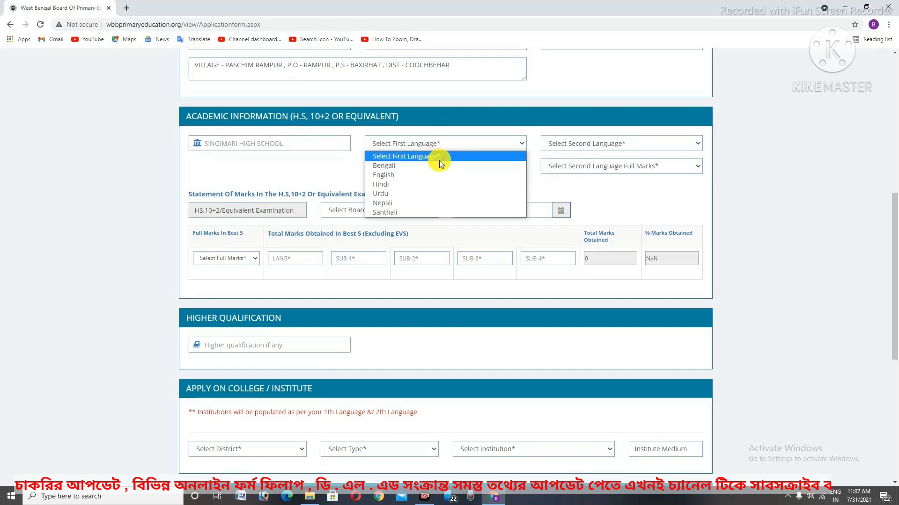
{"action": "left_click", "coordinate": [439, 164]}
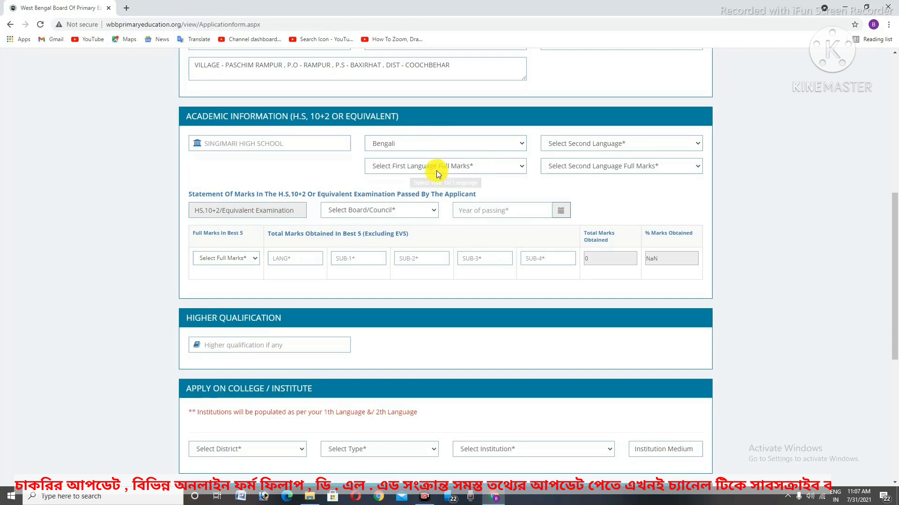
{"action": "left_click", "coordinate": [434, 167]}
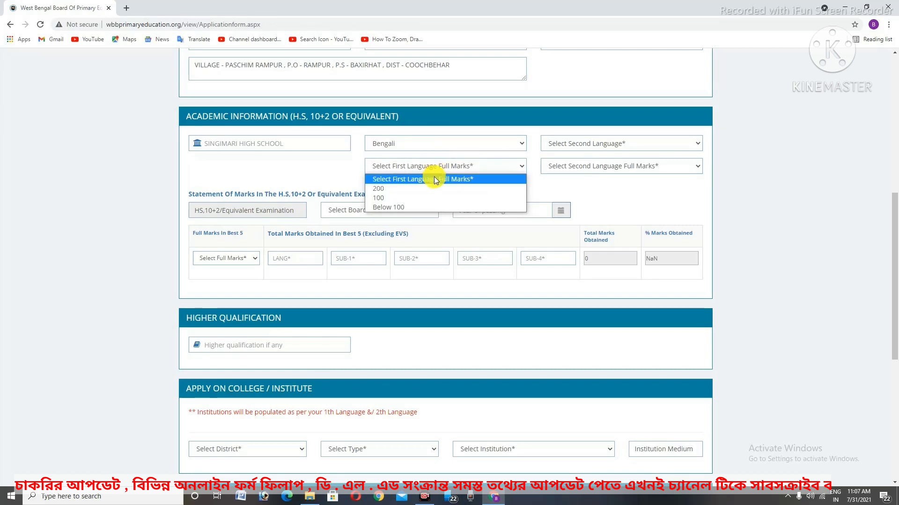
{"action": "left_click", "coordinate": [429, 197]}
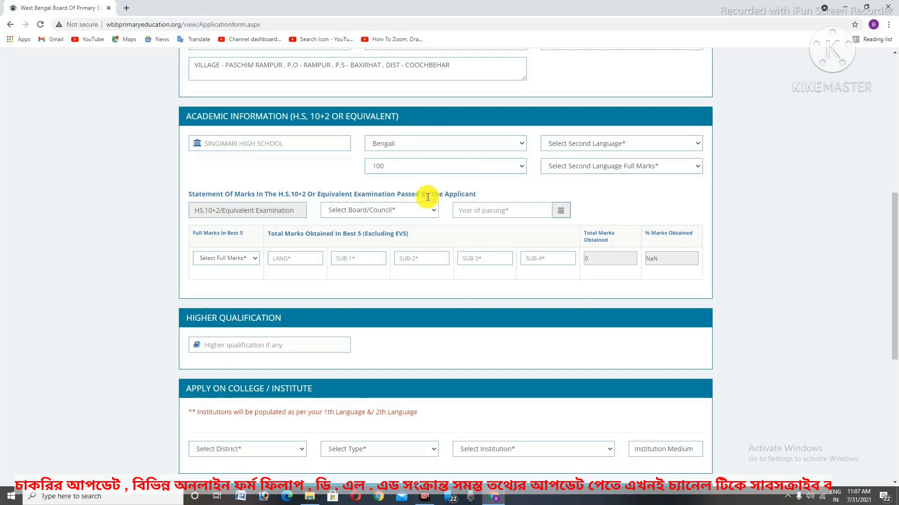
Set second language to English with full marks 100
{"action": "left_click", "coordinate": [555, 143]}
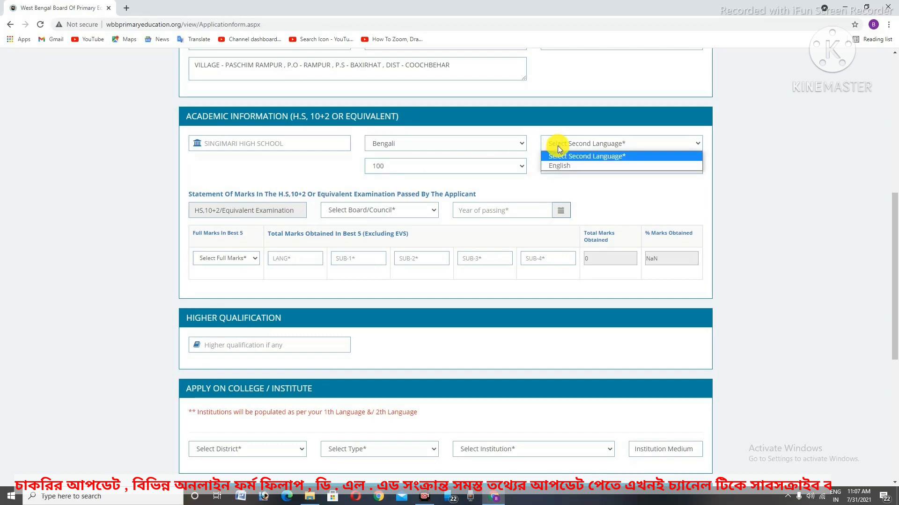
{"action": "left_click", "coordinate": [560, 165]}
{"action": "left_click", "coordinate": [559, 166]}
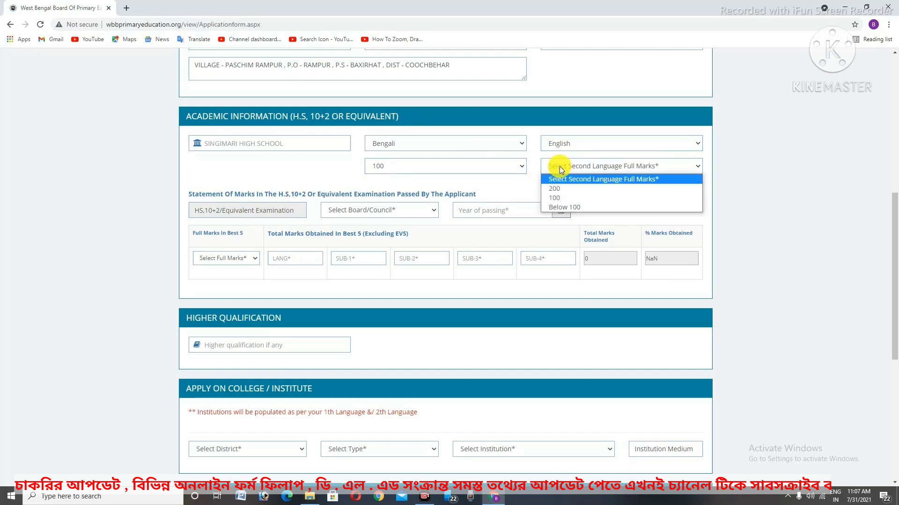
{"action": "left_click", "coordinate": [558, 198]}
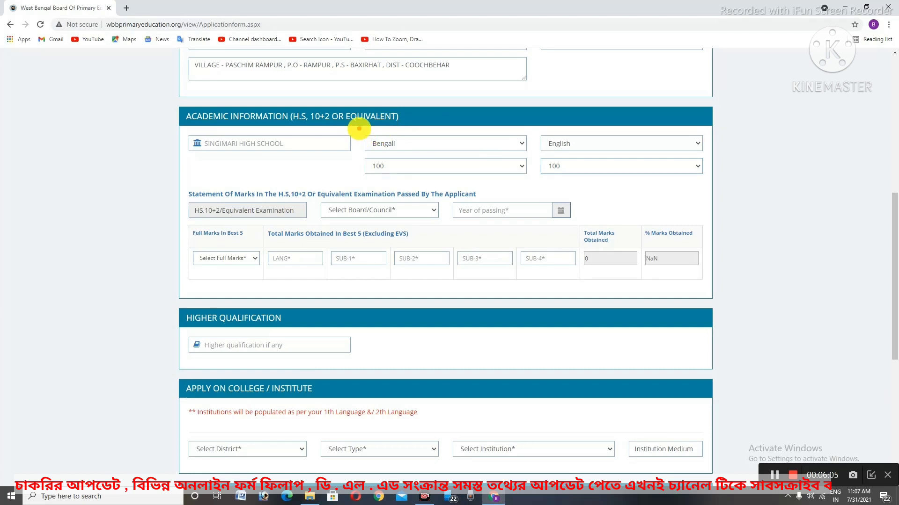
{"action": "left_click_drag", "start_coordinate": [359, 129], "coordinate": [719, 191]}
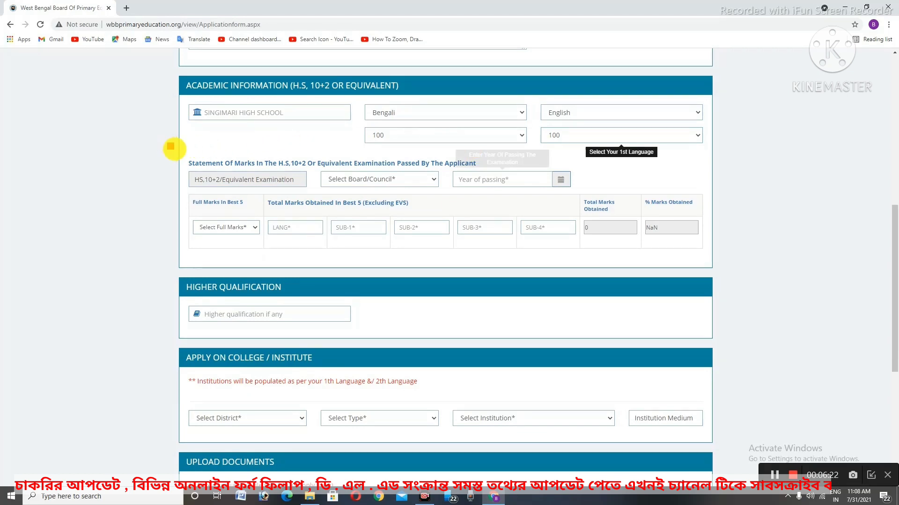
Choose West Bengal Council of Higher Secondary Education as the Board/Council
{"action": "mouse_move", "coordinate": [323, 228]}
{"action": "left_mouse_down"}
{"action": "mouse_move", "coordinate": [367, 248]}
{"action": "mouse_move", "coordinate": [718, 270]}
{"action": "left_mouse_up"}
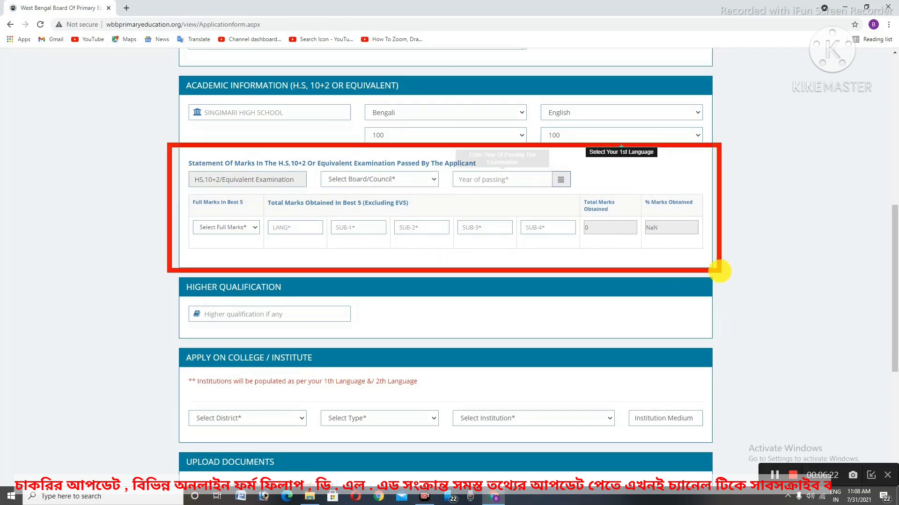
{"action": "left_click_drag", "start_coordinate": [55, 178], "coordinate": [70, 221]}
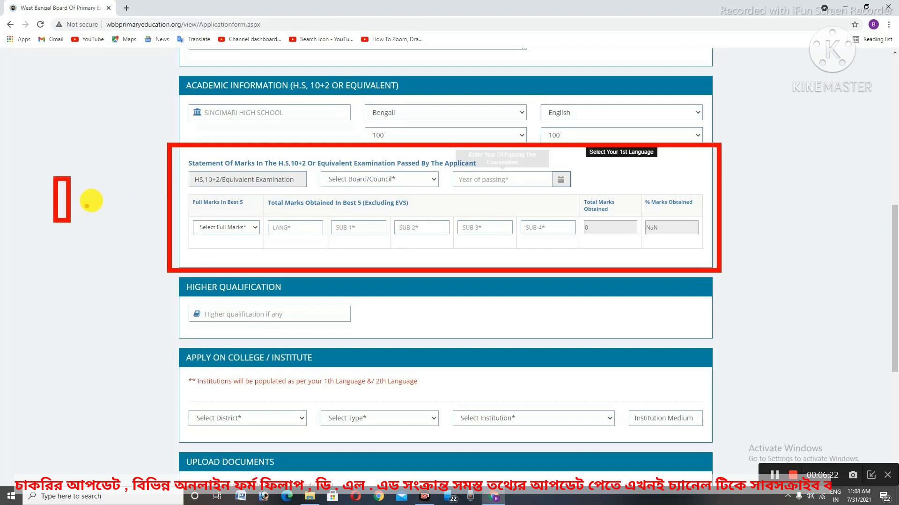
{"action": "left_click_drag", "start_coordinate": [99, 173], "coordinate": [111, 236]}
{"action": "mouse_move", "coordinate": [123, 189]}
{"action": "left_mouse_down"}
{"action": "mouse_move", "coordinate": [140, 164]}
{"action": "mouse_move", "coordinate": [183, 205]}
{"action": "left_mouse_up"}
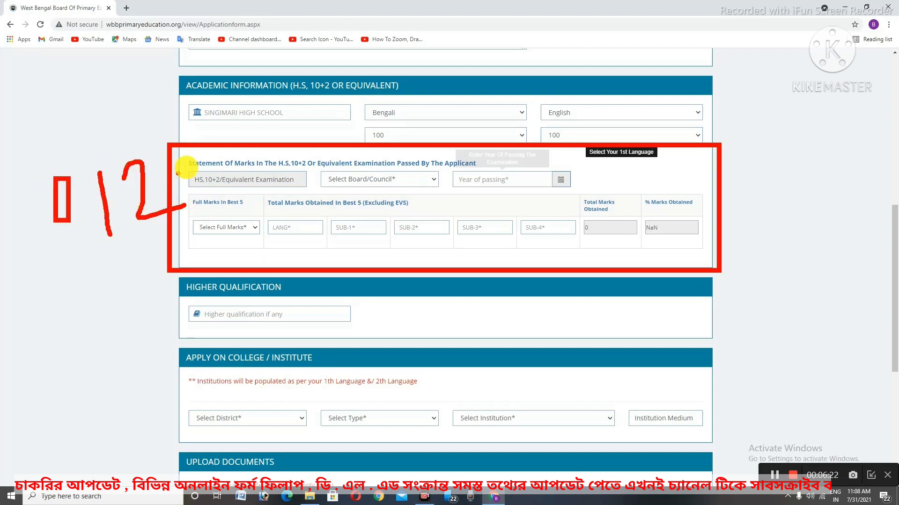
{"action": "key", "text": "Escape"}
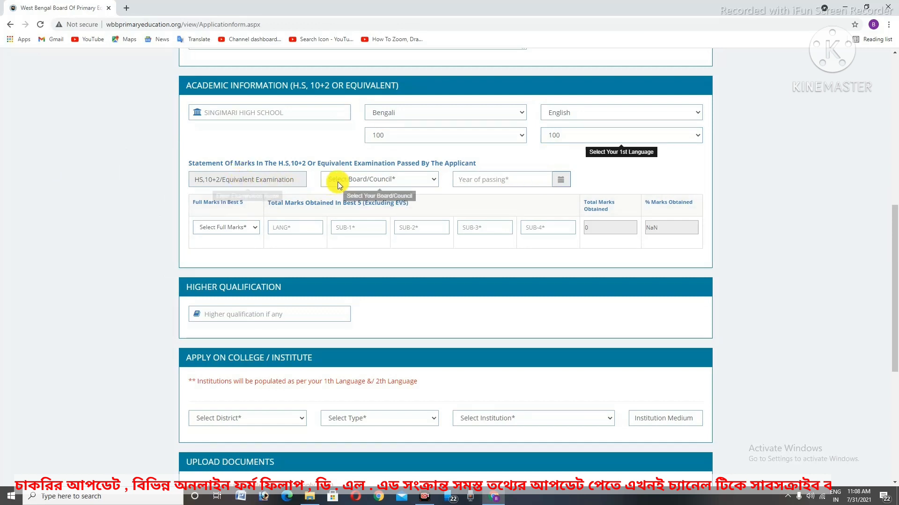
{"action": "left_click", "coordinate": [376, 180]}
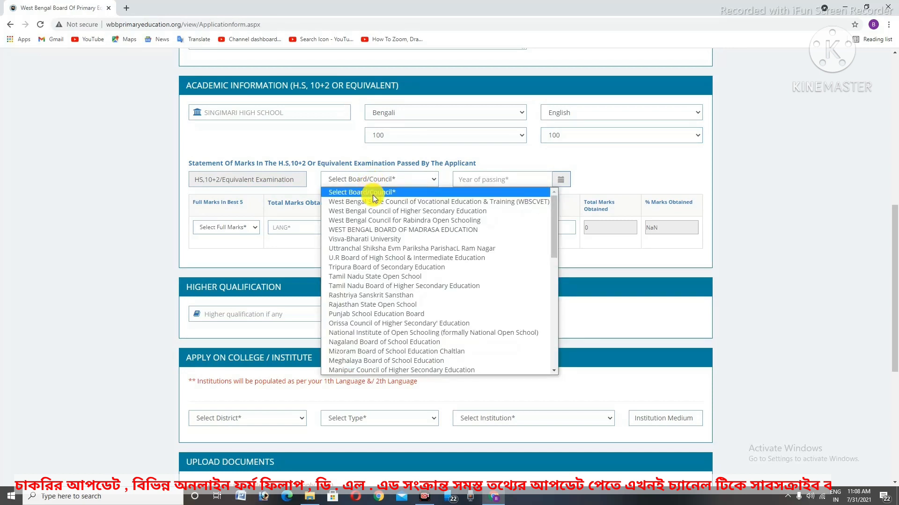
{"action": "left_click", "coordinate": [399, 211]}
Set the year of passing to 2020
{"action": "left_click", "coordinate": [489, 182]}
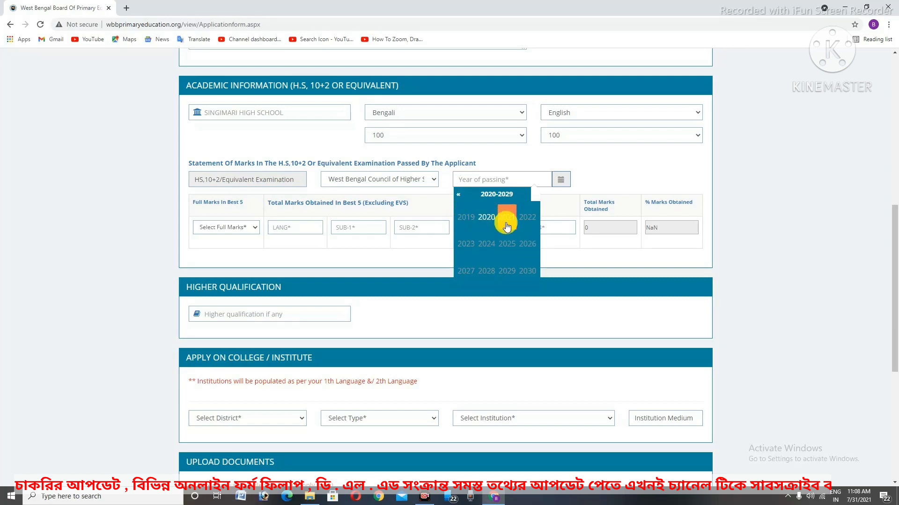
{"action": "left_click", "coordinate": [485, 217]}
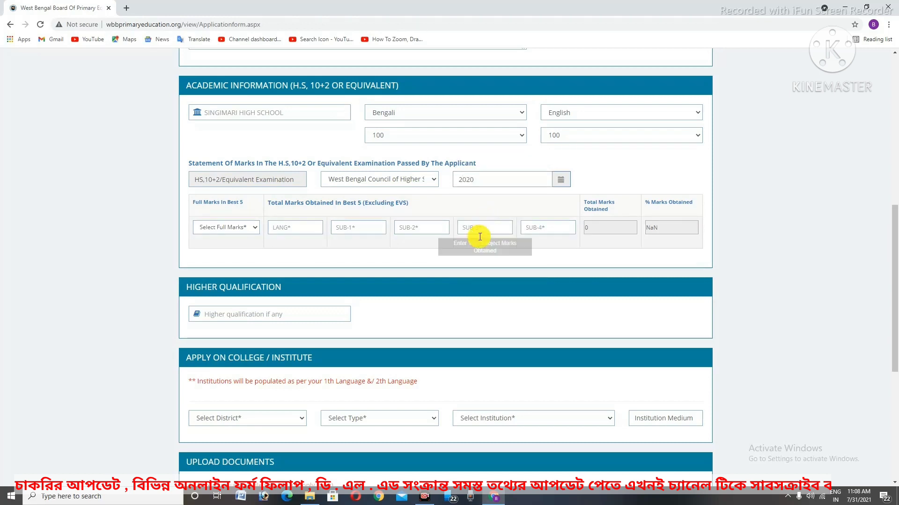
{"action": "scroll", "coordinate": [327, 323], "scroll_direction": "down", "scroll_amount": 1}
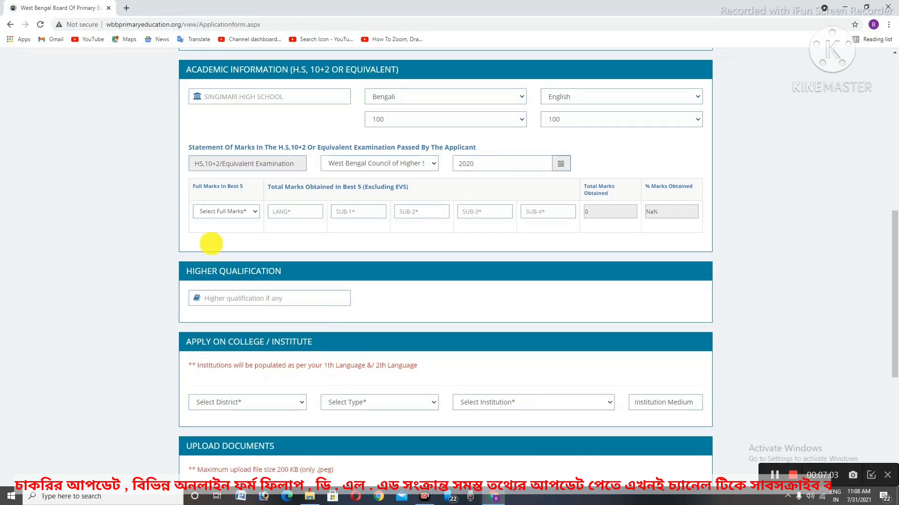
{"action": "mouse_move", "coordinate": [170, 177]}
{"action": "left_mouse_down"}
{"action": "mouse_move", "coordinate": [261, 221]}
{"action": "mouse_move", "coordinate": [696, 245]}
{"action": "mouse_move", "coordinate": [721, 238]}
{"action": "left_mouse_up"}
{"action": "left_click", "coordinate": [273, 298]}
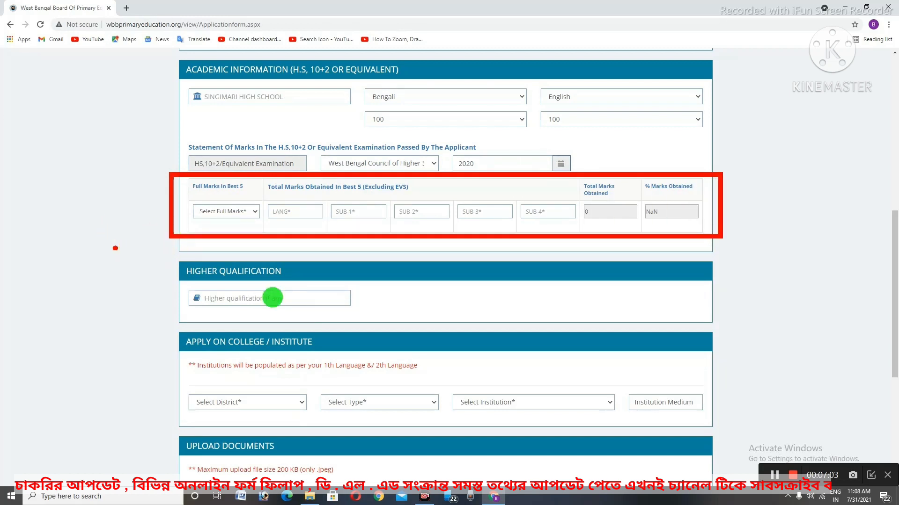
Set Full Marks in Best Five to 500
{"action": "left_click", "coordinate": [248, 211]}
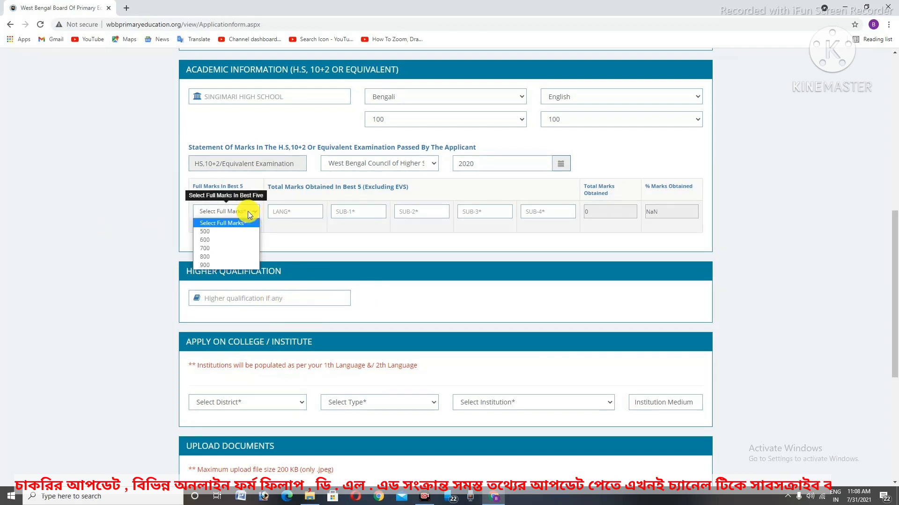
{"action": "left_click", "coordinate": [243, 238]}
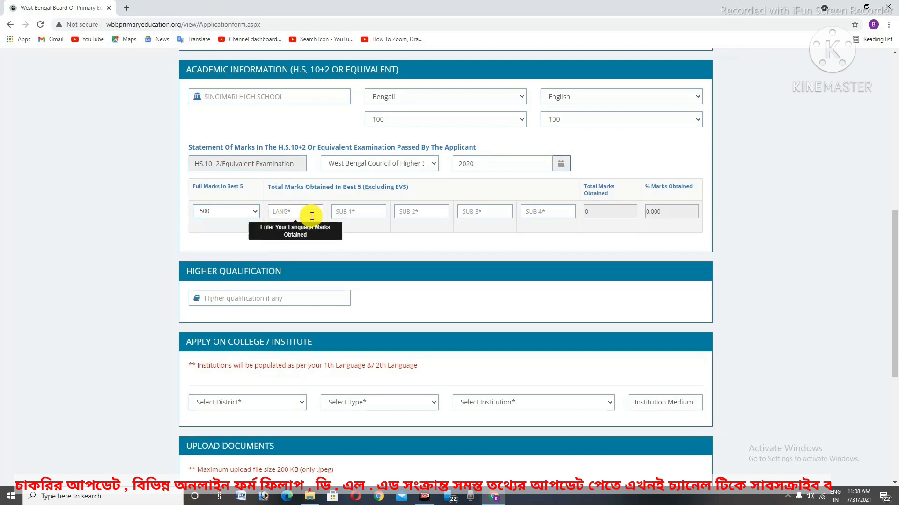
{"action": "scroll", "coordinate": [311, 227], "scroll_direction": "up", "scroll_amount": 4}
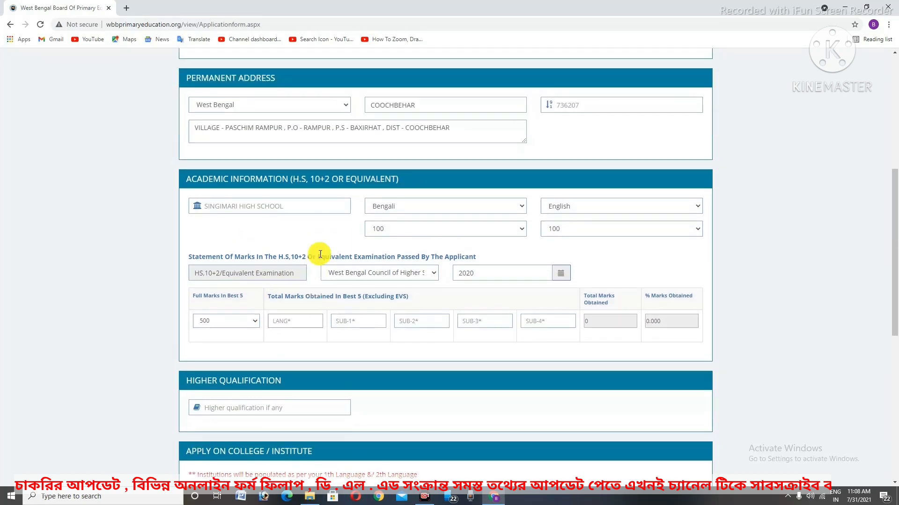
{"action": "scroll", "coordinate": [436, 207], "scroll_direction": "up", "scroll_amount": 2}
{"action": "scroll", "coordinate": [482, 269], "scroll_direction": "down", "scroll_amount": 3}
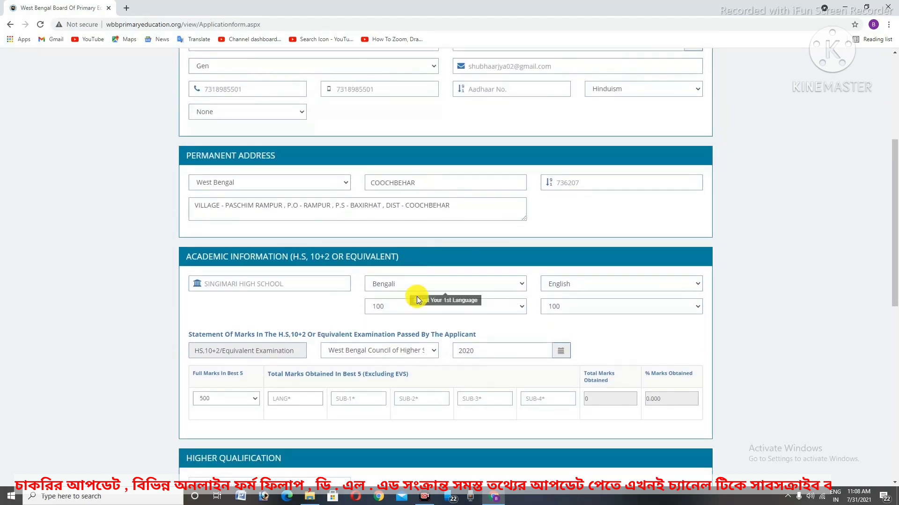
{"action": "scroll", "coordinate": [415, 300], "scroll_direction": "down", "scroll_amount": 4}
{"action": "scroll", "coordinate": [310, 361], "scroll_direction": "down", "scroll_amount": 3}
{"action": "scroll", "coordinate": [330, 377], "scroll_direction": "up", "scroll_amount": 3}
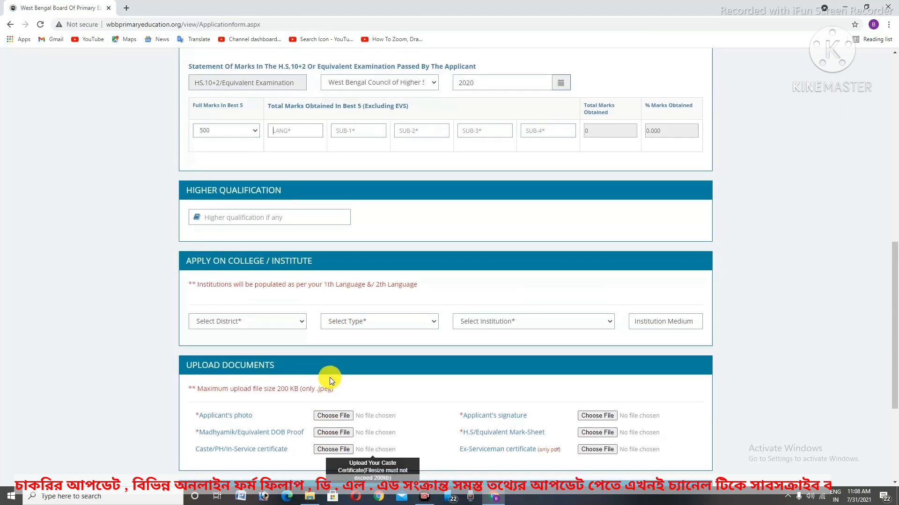
{"action": "scroll", "coordinate": [298, 233], "scroll_direction": "up", "scroll_amount": 1}
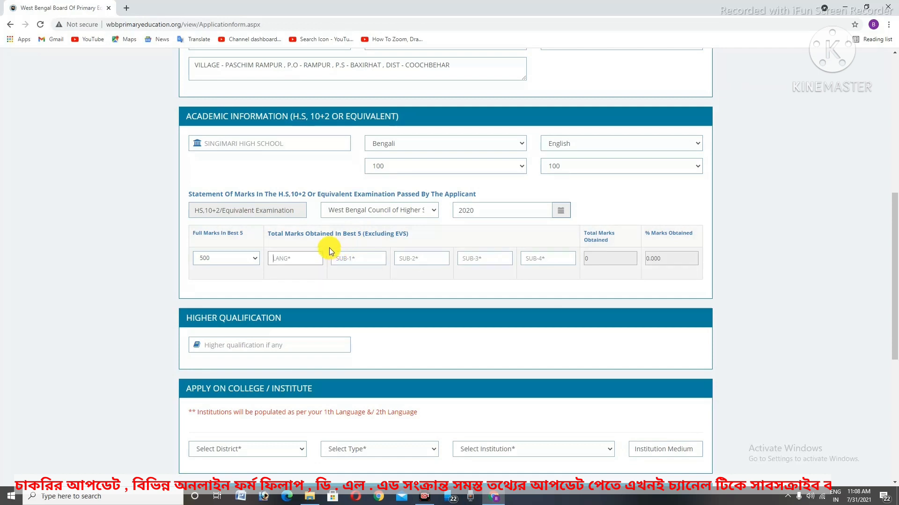
Enter the best-five subject marks 87, 48, 88, 60 and 87
{"action": "left_click_drag", "start_coordinate": [327, 243], "coordinate": [368, 269]}
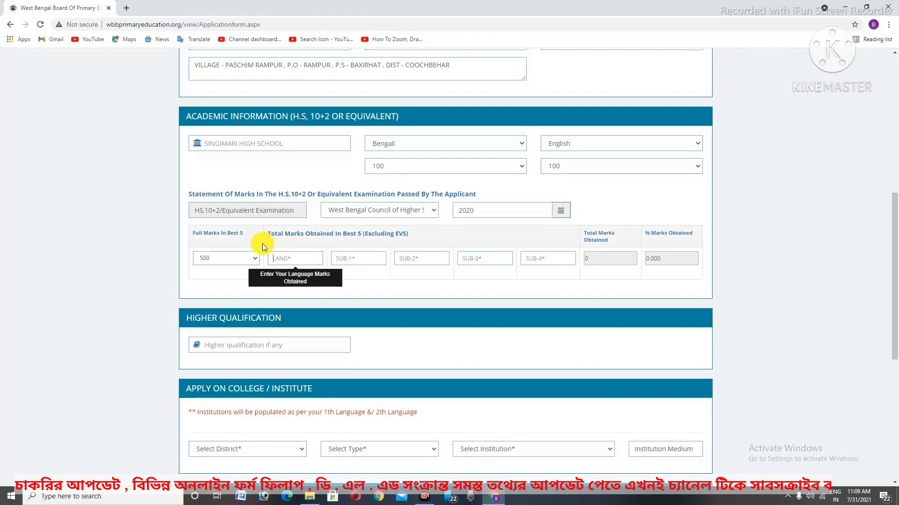
{"action": "left_click_drag", "start_coordinate": [262, 243], "coordinate": [292, 268]}
{"action": "left_click", "coordinate": [292, 269]}
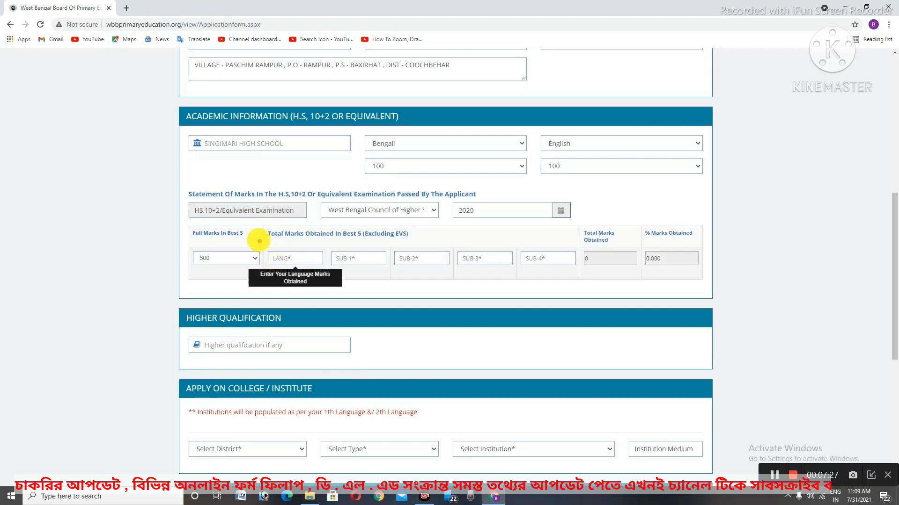
{"action": "mouse_move", "coordinate": [262, 239]}
{"action": "left_mouse_down"}
{"action": "mouse_move", "coordinate": [281, 260]}
{"action": "mouse_move", "coordinate": [327, 280]}
{"action": "left_mouse_up"}
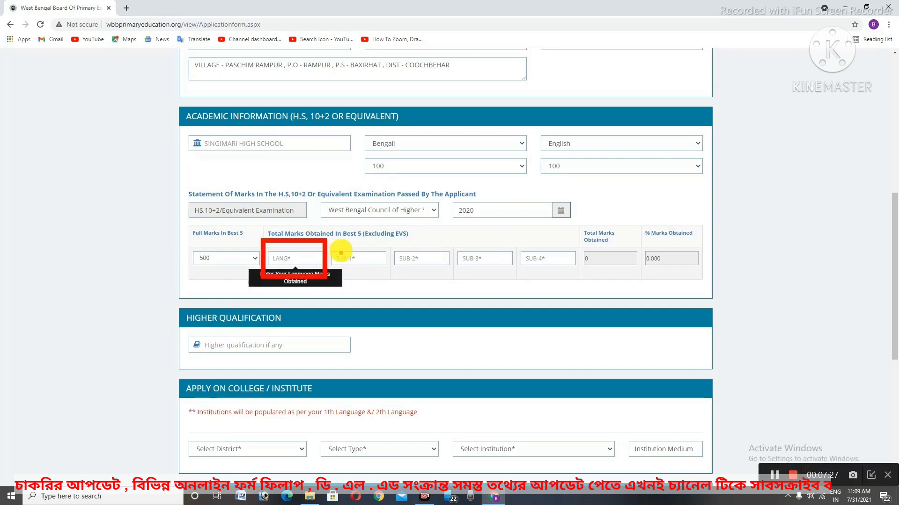
{"action": "left_click_drag", "start_coordinate": [336, 240], "coordinate": [387, 280]}
{"action": "left_click_drag", "start_coordinate": [392, 238], "coordinate": [451, 279]}
{"action": "left_click_drag", "start_coordinate": [459, 237], "coordinate": [516, 289]}
{"action": "left_click_drag", "start_coordinate": [521, 235], "coordinate": [584, 289]}
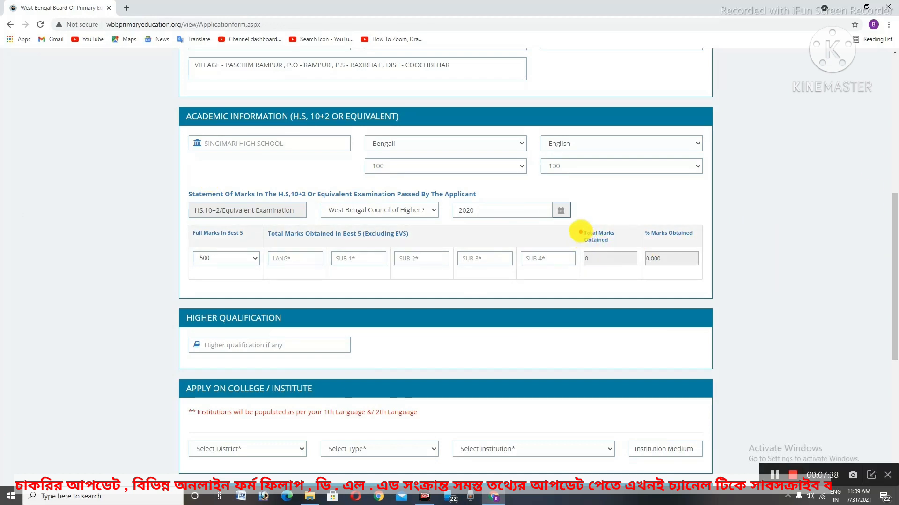
{"action": "left_click_drag", "start_coordinate": [579, 223], "coordinate": [639, 290]}
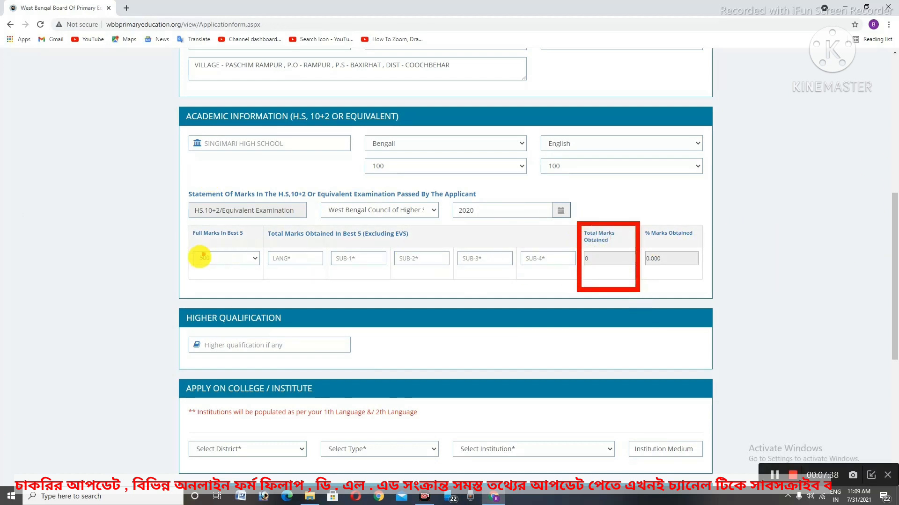
{"action": "mouse_move", "coordinate": [193, 234]}
{"action": "left_mouse_down"}
{"action": "mouse_move", "coordinate": [262, 266]}
{"action": "mouse_move", "coordinate": [572, 299]}
{"action": "mouse_move", "coordinate": [604, 277]}
{"action": "mouse_move", "coordinate": [625, 277]}
{"action": "left_mouse_up"}
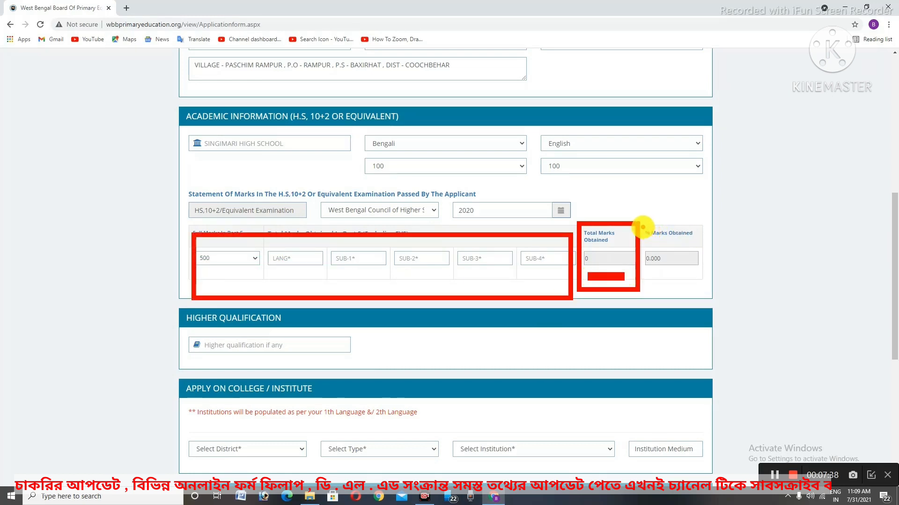
{"action": "left_click_drag", "start_coordinate": [647, 235], "coordinate": [679, 271]}
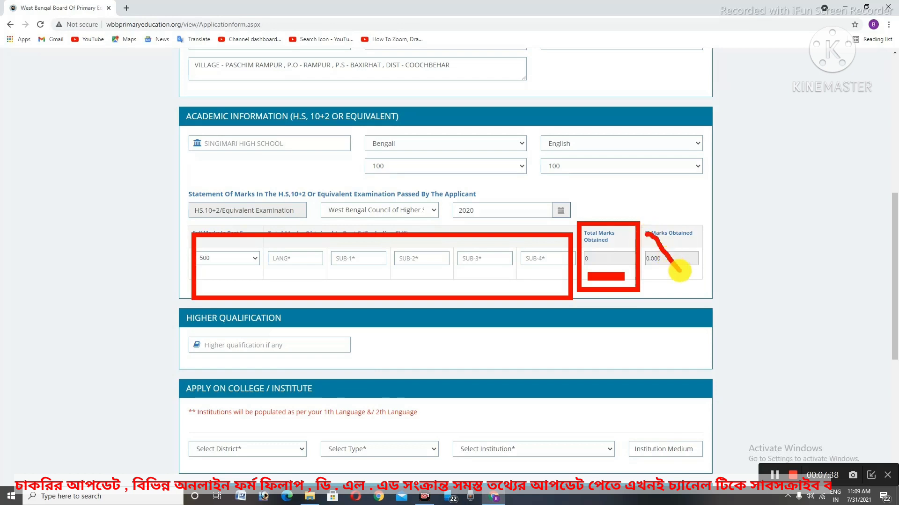
Check the calculated total of 370 and 74.000% marks obtained
{"action": "left_click", "coordinate": [509, 368]}
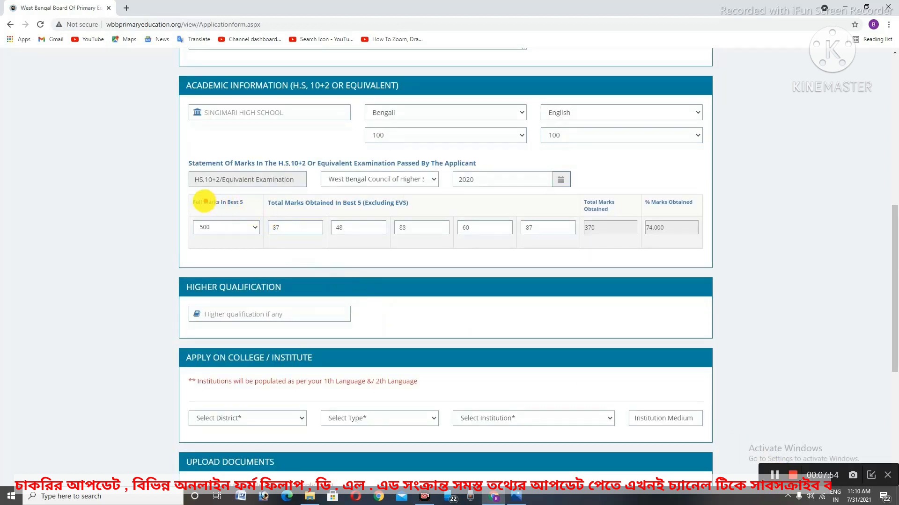
{"action": "mouse_move", "coordinate": [181, 210]}
{"action": "left_mouse_down"}
{"action": "mouse_move", "coordinate": [465, 252]}
{"action": "mouse_move", "coordinate": [577, 247]}
{"action": "left_mouse_up"}
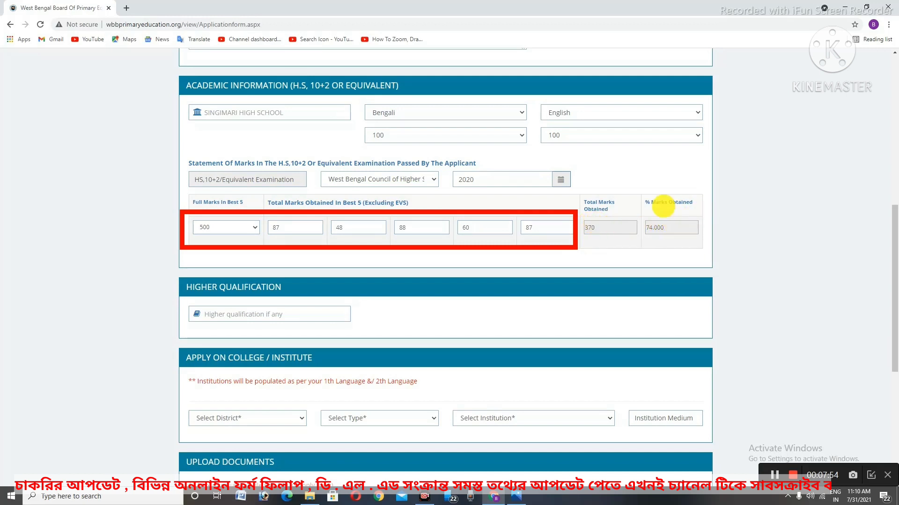
{"action": "mouse_move", "coordinate": [581, 191]}
{"action": "left_mouse_down"}
{"action": "mouse_move", "coordinate": [616, 225]}
{"action": "mouse_move", "coordinate": [709, 264]}
{"action": "left_mouse_up"}
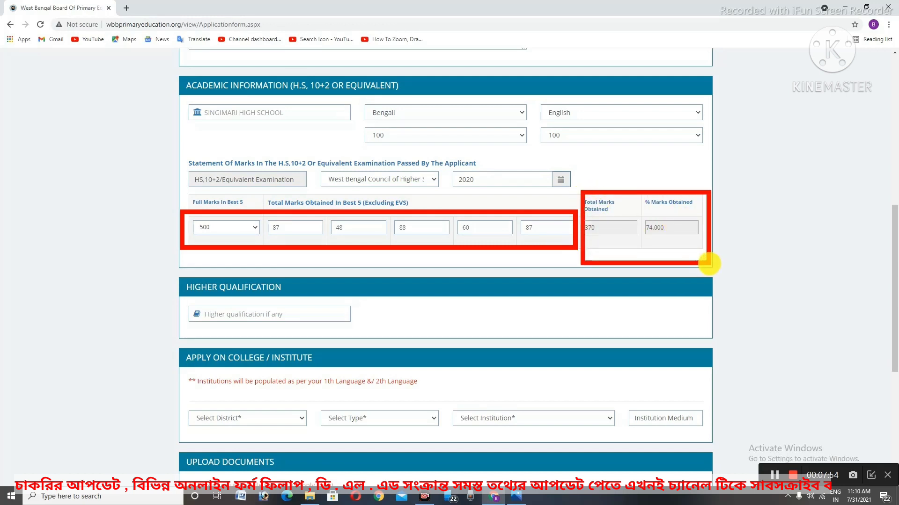
{"action": "left_click_drag", "start_coordinate": [592, 243], "coordinate": [689, 246]}
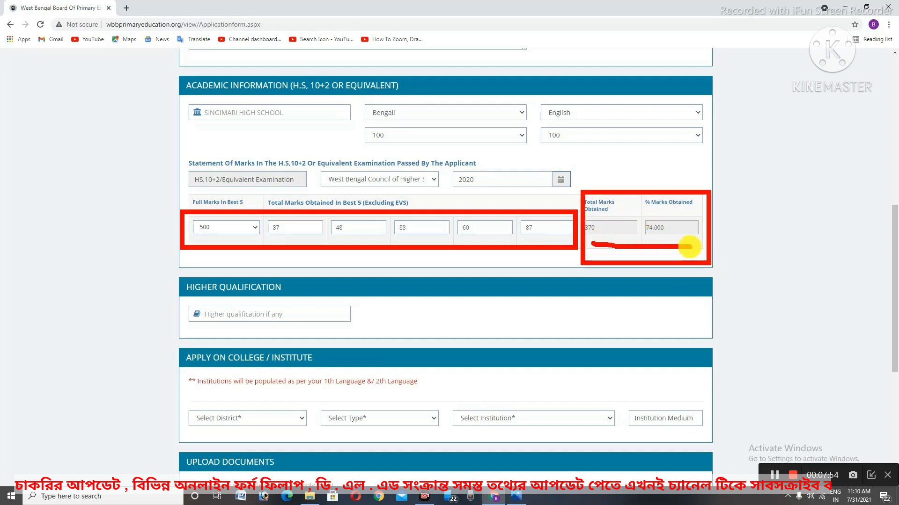
{"action": "scroll", "coordinate": [114, 305], "scroll_direction": "down", "scroll_amount": 1}
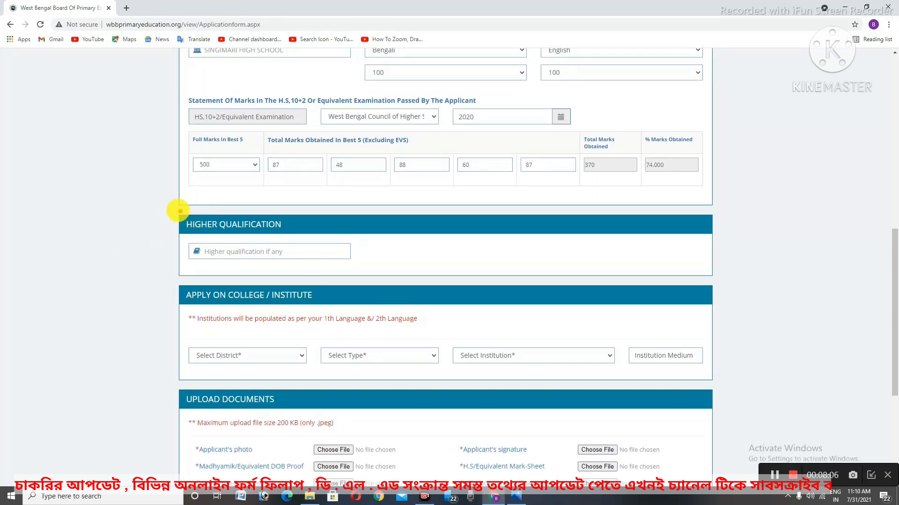
Enter HS as the higher qualification and bring the Apply on College / Institute section into view
{"action": "mouse_move", "coordinate": [180, 211]}
{"action": "left_mouse_down"}
{"action": "mouse_move", "coordinate": [229, 244]}
{"action": "mouse_move", "coordinate": [369, 278]}
{"action": "left_mouse_up"}
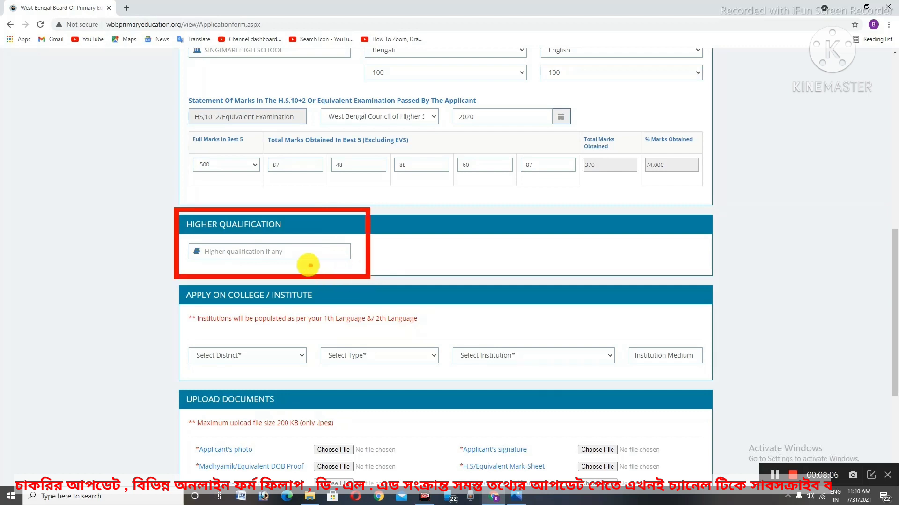
{"action": "left_click", "coordinate": [117, 304]}
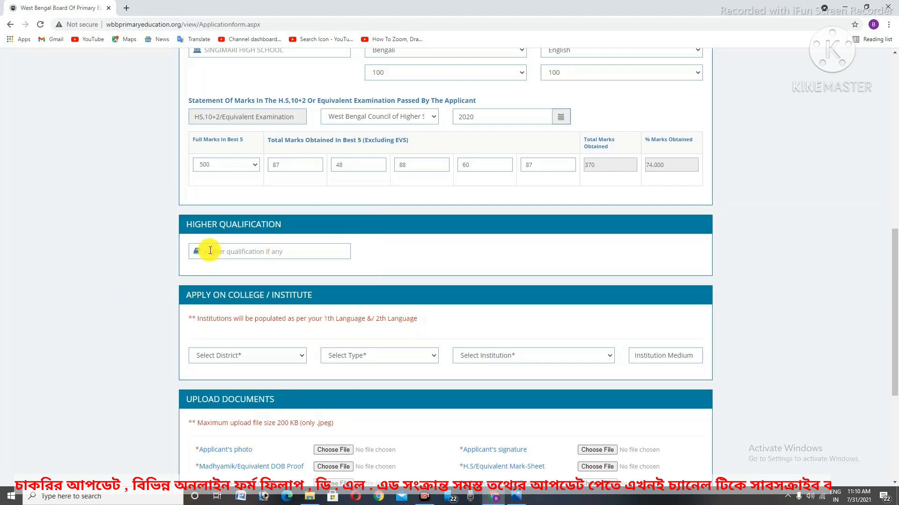
{"action": "type", "text": "HS"}
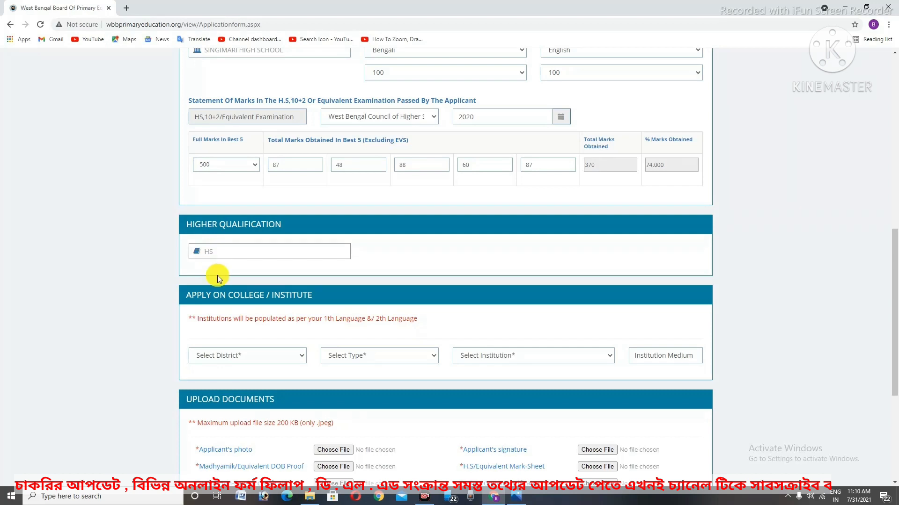
{"action": "scroll", "coordinate": [217, 276], "scroll_direction": "down", "scroll_amount": 4}
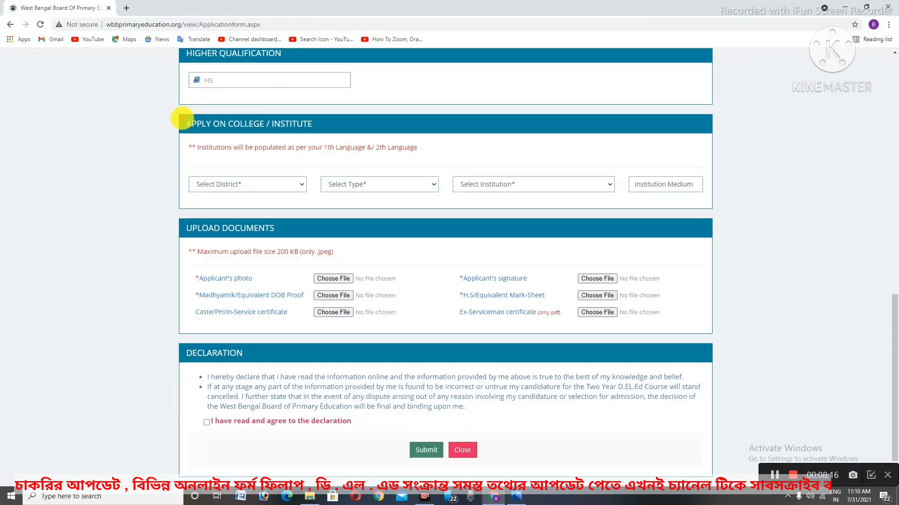
{"action": "mouse_move", "coordinate": [179, 116]}
{"action": "left_mouse_down"}
{"action": "mouse_move", "coordinate": [251, 168]}
{"action": "mouse_move", "coordinate": [321, 197]}
{"action": "mouse_move", "coordinate": [401, 207]}
{"action": "mouse_move", "coordinate": [576, 202]}
{"action": "mouse_move", "coordinate": [731, 230]}
{"action": "mouse_move", "coordinate": [716, 215]}
{"action": "left_mouse_up"}
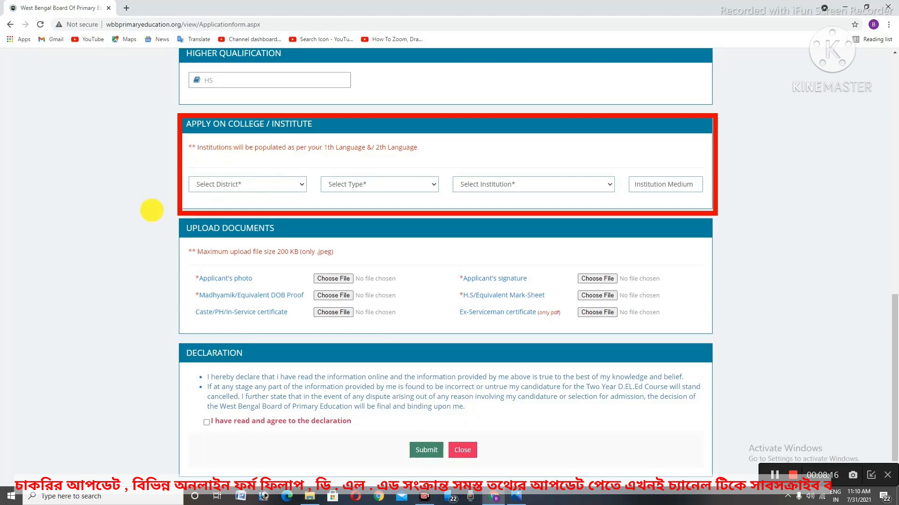
Choose Coochbehar as the district and Government as the college type
{"action": "key", "text": "ctrl+2"}
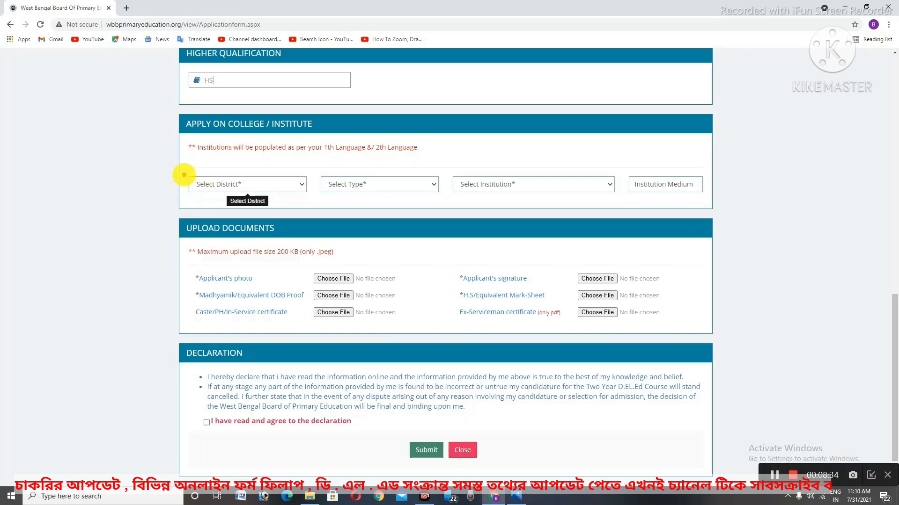
{"action": "mouse_move", "coordinate": [184, 175]}
{"action": "left_mouse_down"}
{"action": "mouse_move", "coordinate": [200, 191]}
{"action": "mouse_move", "coordinate": [284, 214]}
{"action": "mouse_move", "coordinate": [304, 196]}
{"action": "mouse_move", "coordinate": [446, 205]}
{"action": "left_mouse_up"}
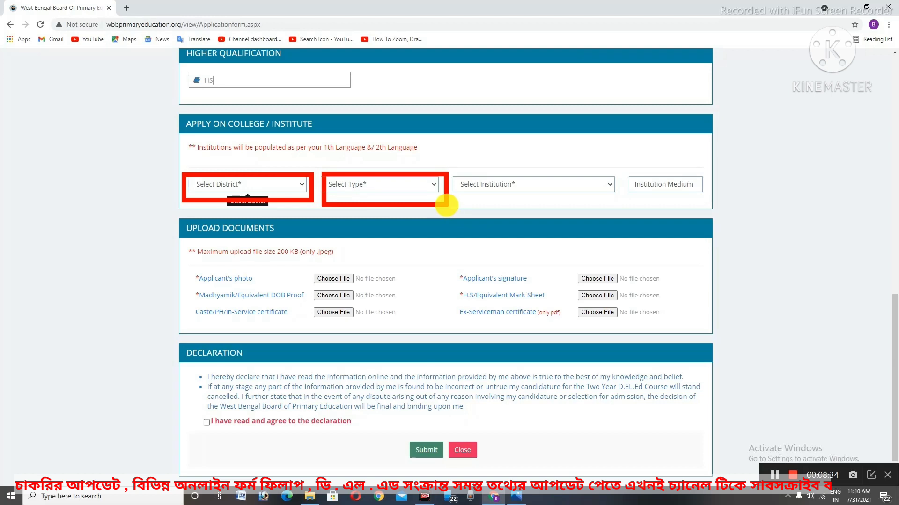
{"action": "left_click_drag", "start_coordinate": [467, 161], "coordinate": [597, 211]}
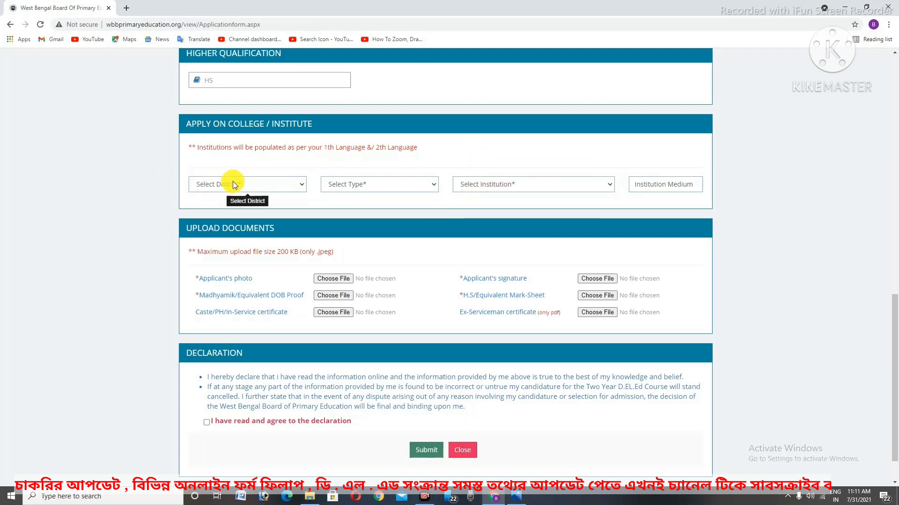
{"action": "left_click", "coordinate": [233, 184]}
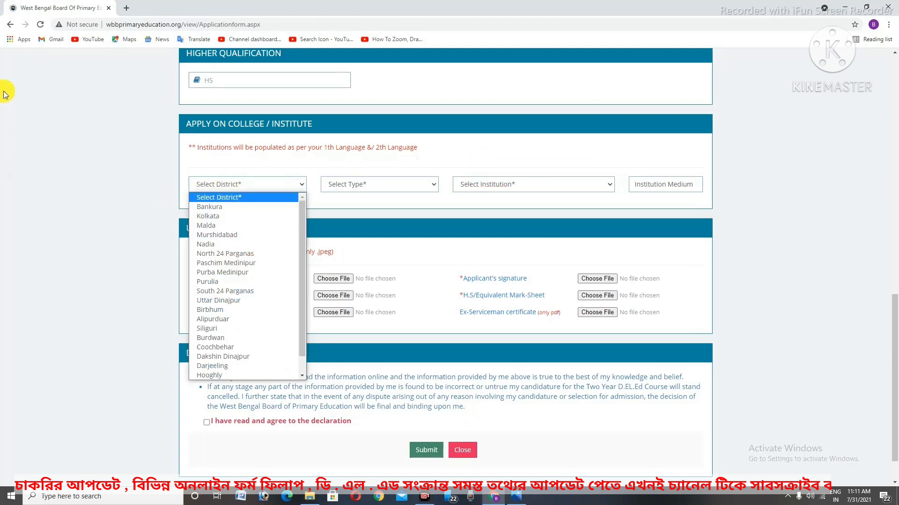
{"action": "left_click", "coordinate": [212, 350]}
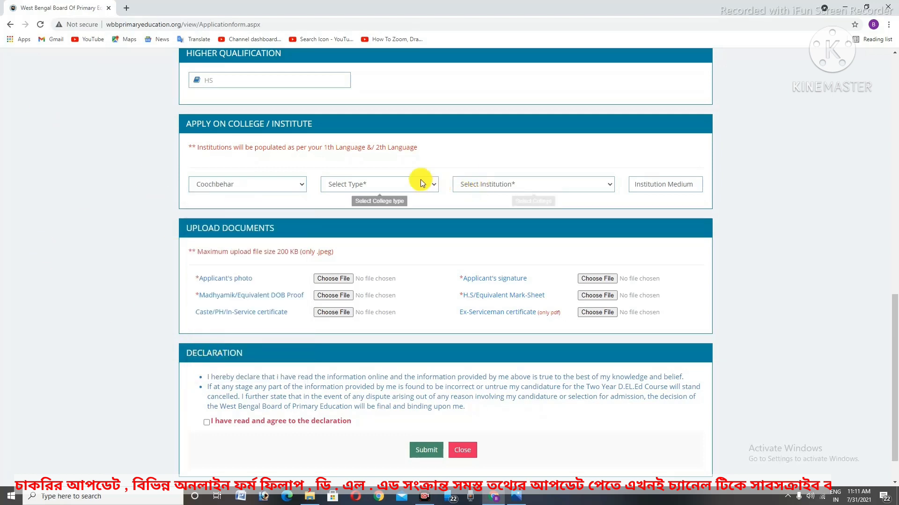
{"action": "left_click", "coordinate": [419, 183]}
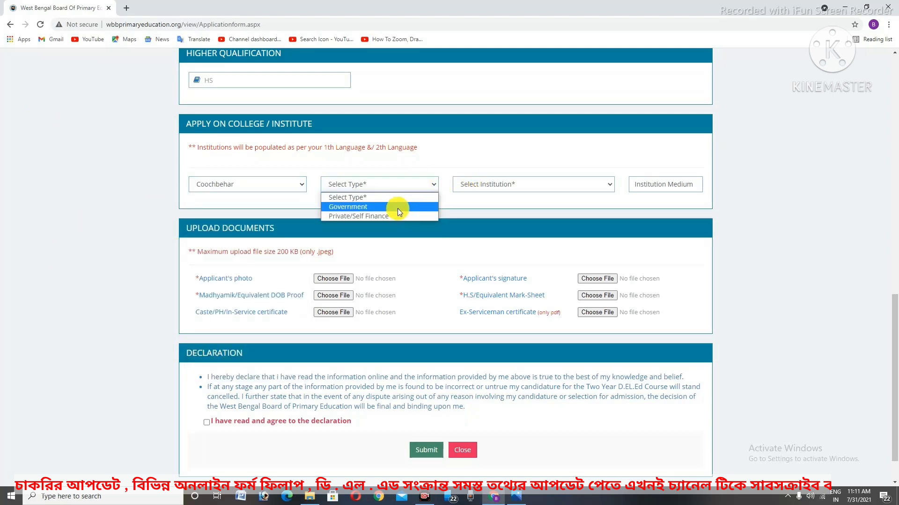
{"action": "left_click", "coordinate": [373, 206]}
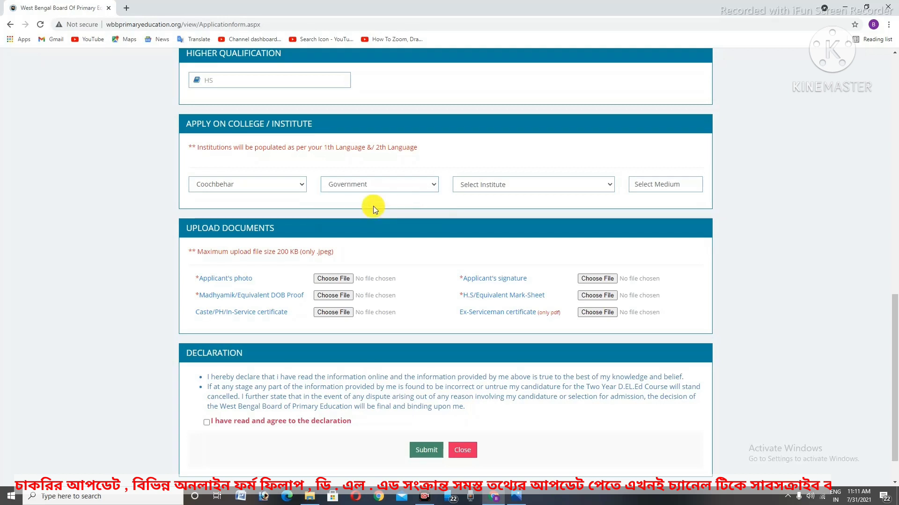
{"action": "left_click", "coordinate": [393, 186]}
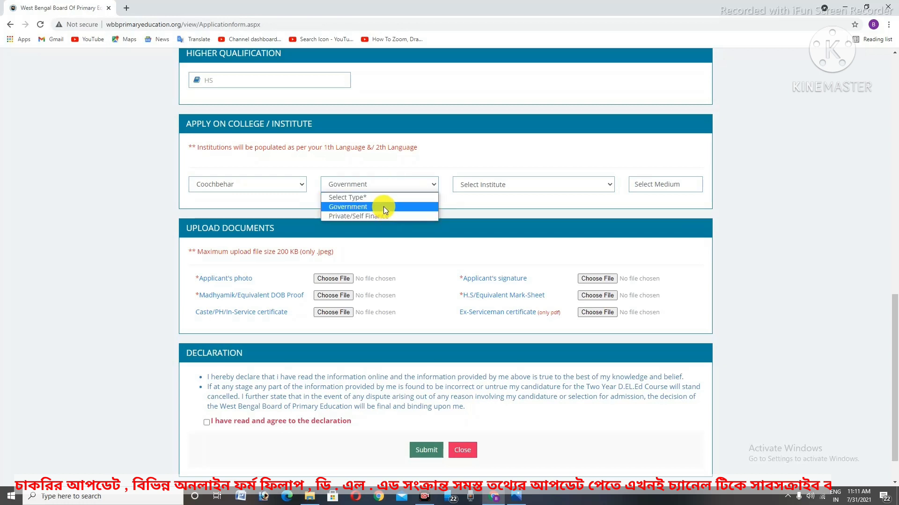
{"action": "left_click", "coordinate": [383, 206]}
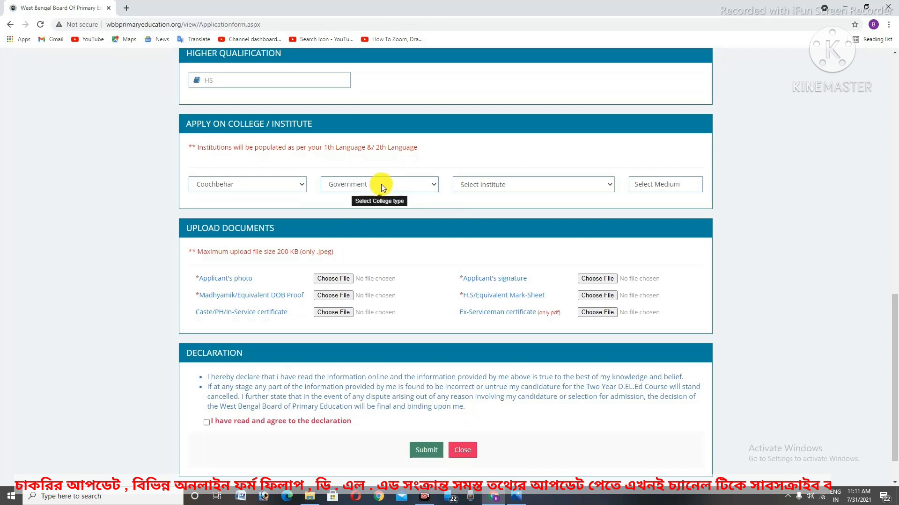
Select the District Institute of Education and Training as the institute; Medium shows BENGALI
{"action": "left_click", "coordinate": [506, 184]}
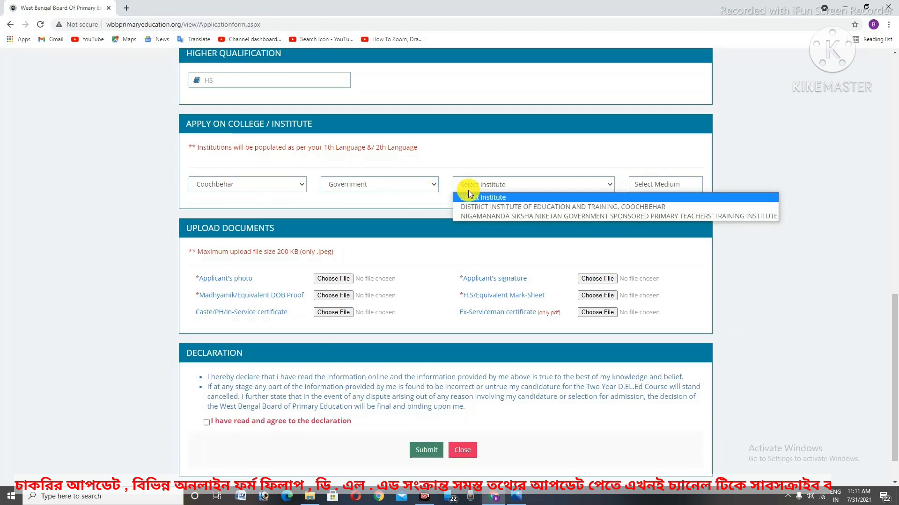
{"action": "mouse_move", "coordinate": [451, 195]}
{"action": "left_mouse_down"}
{"action": "mouse_move", "coordinate": [602, 227]}
{"action": "mouse_move", "coordinate": [698, 217]}
{"action": "mouse_move", "coordinate": [777, 225]}
{"action": "left_mouse_up"}
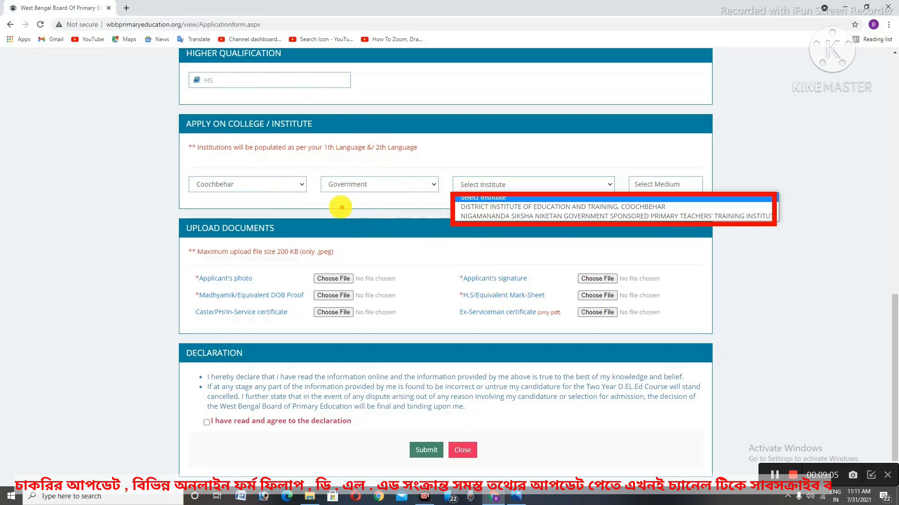
{"action": "mouse_move", "coordinate": [325, 205]}
{"action": "left_mouse_down"}
{"action": "mouse_move", "coordinate": [417, 220]}
{"action": "mouse_move", "coordinate": [401, 201]}
{"action": "mouse_move", "coordinate": [421, 215]}
{"action": "mouse_move", "coordinate": [411, 249]}
{"action": "left_mouse_up"}
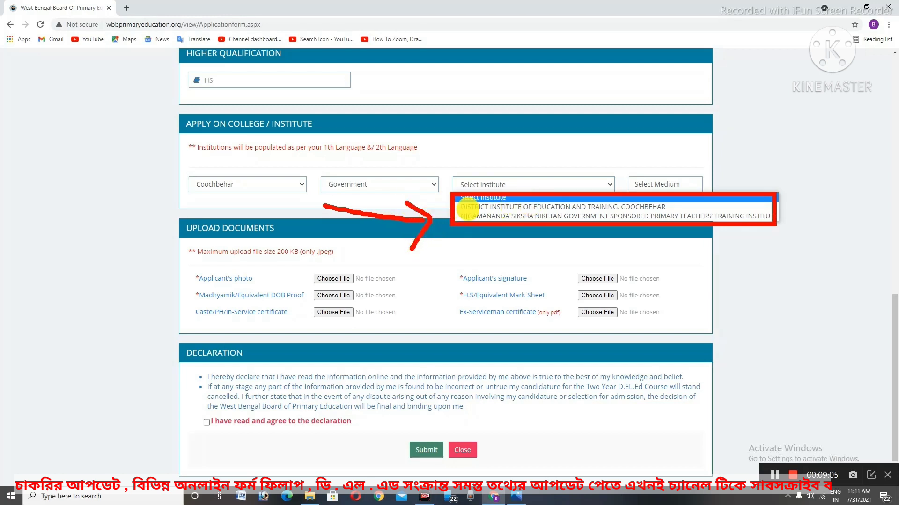
{"action": "key", "text": "Escape"}
{"action": "left_click", "coordinate": [490, 187]}
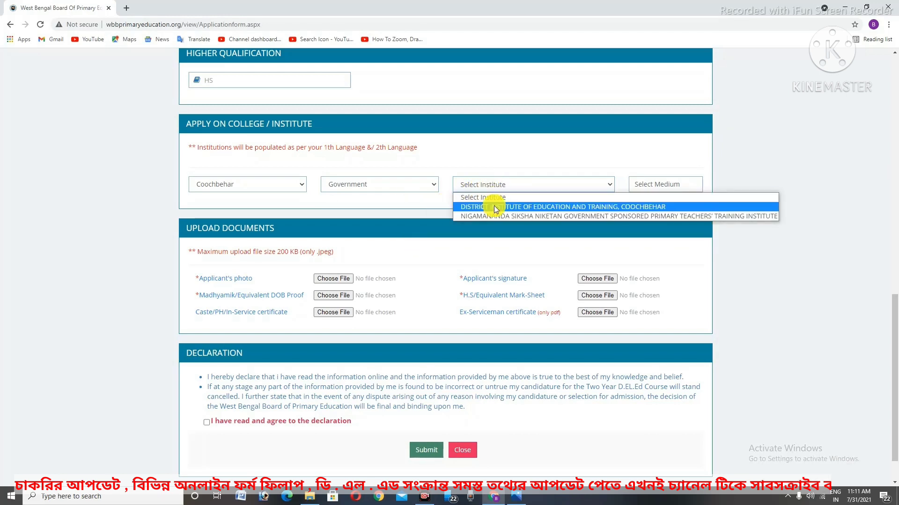
{"action": "left_click", "coordinate": [494, 206]}
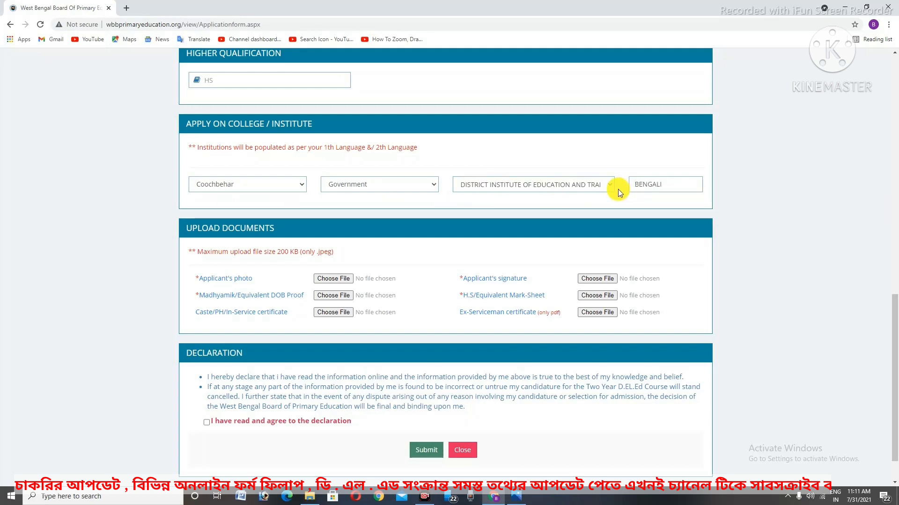
{"action": "mouse_move", "coordinate": [620, 166]}
{"action": "left_mouse_down"}
{"action": "mouse_move", "coordinate": [629, 189]}
{"action": "mouse_move", "coordinate": [715, 201]}
{"action": "mouse_move", "coordinate": [688, 160]}
{"action": "mouse_move", "coordinate": [613, 182]}
{"action": "mouse_move", "coordinate": [702, 206]}
{"action": "mouse_move", "coordinate": [677, 143]}
{"action": "left_mouse_up"}
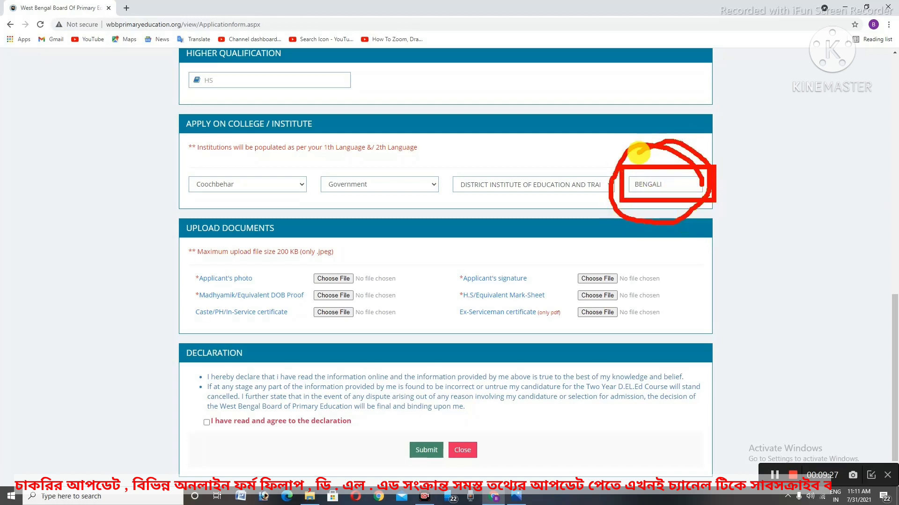
{"action": "key", "text": "Escape"}
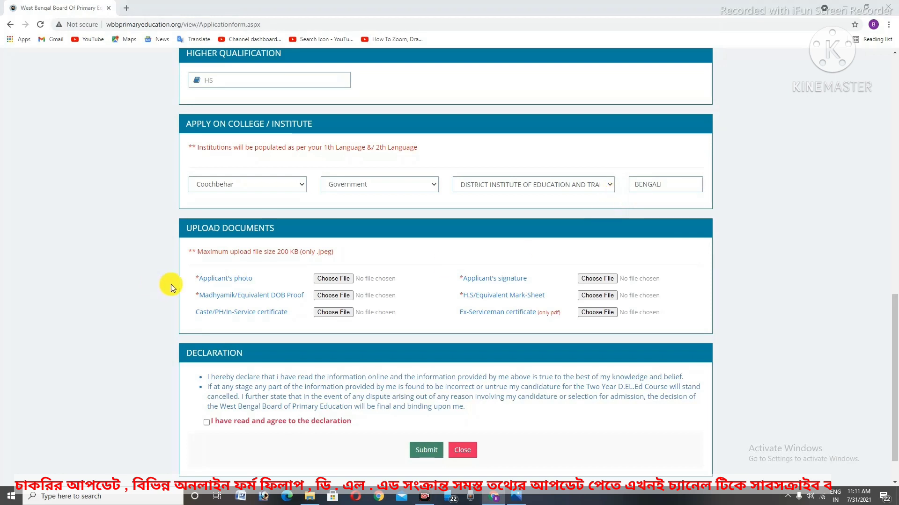
{"action": "scroll", "coordinate": [171, 285], "scroll_direction": "down", "scroll_amount": 1}
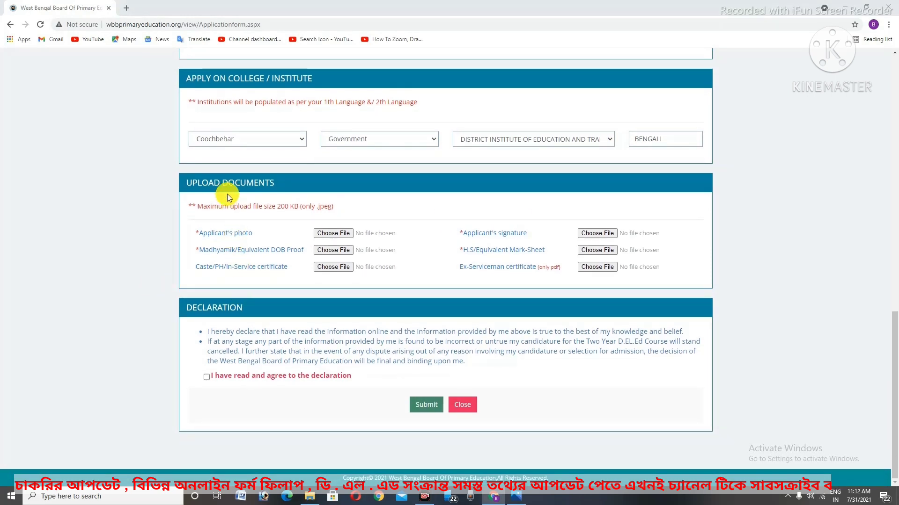
{"action": "mouse_move", "coordinate": [171, 165]}
{"action": "left_mouse_down"}
{"action": "mouse_move", "coordinate": [368, 258]}
{"action": "mouse_move", "coordinate": [531, 315]}
{"action": "mouse_move", "coordinate": [725, 294]}
{"action": "left_mouse_up"}
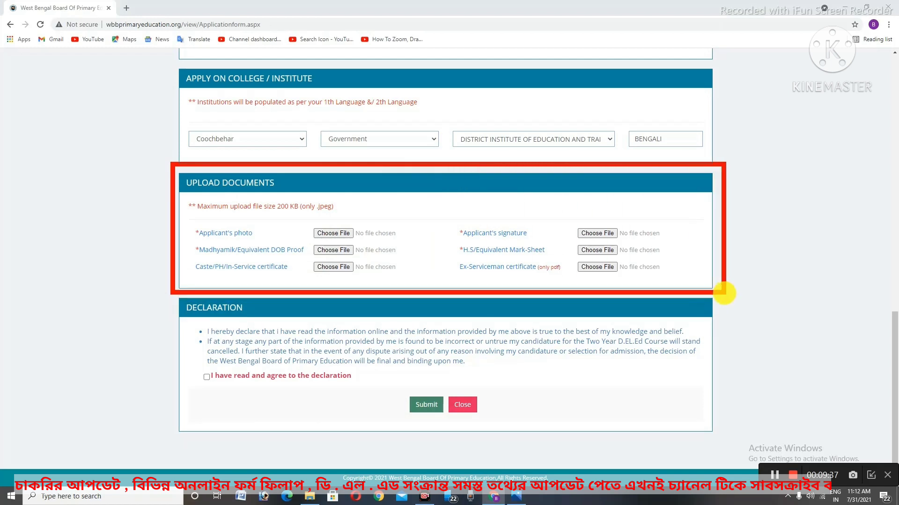
{"action": "left_click", "coordinate": [293, 190]}
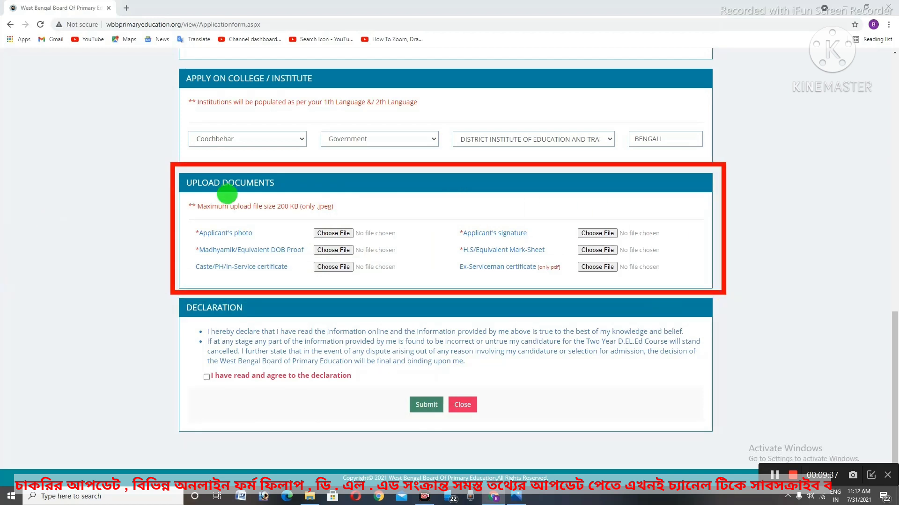
{"action": "mouse_move", "coordinate": [182, 194]}
{"action": "left_mouse_down"}
{"action": "mouse_move", "coordinate": [295, 217]}
{"action": "mouse_move", "coordinate": [349, 217]}
{"action": "left_mouse_up"}
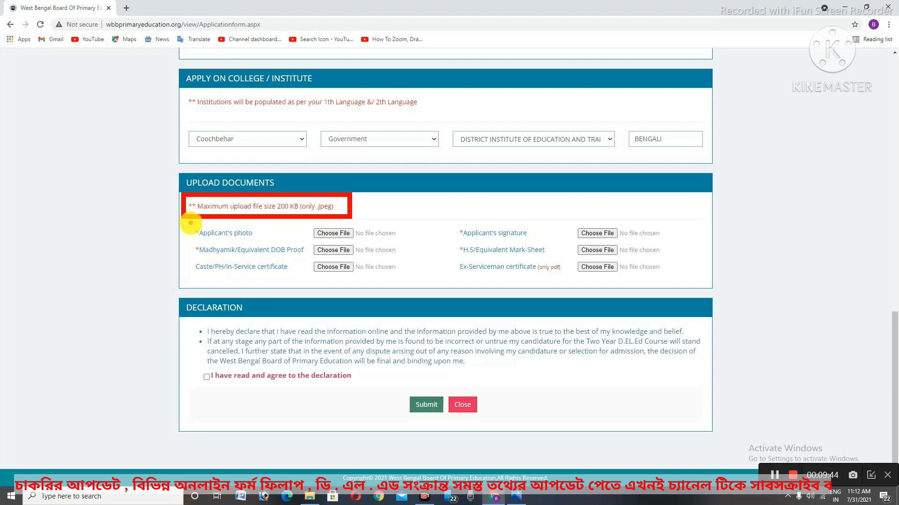
{"action": "mouse_move", "coordinate": [189, 222]}
{"action": "left_mouse_down"}
{"action": "mouse_move", "coordinate": [251, 229]}
{"action": "mouse_move", "coordinate": [262, 243]}
{"action": "left_mouse_up"}
{"action": "left_click_drag", "start_coordinate": [187, 241], "coordinate": [304, 261]}
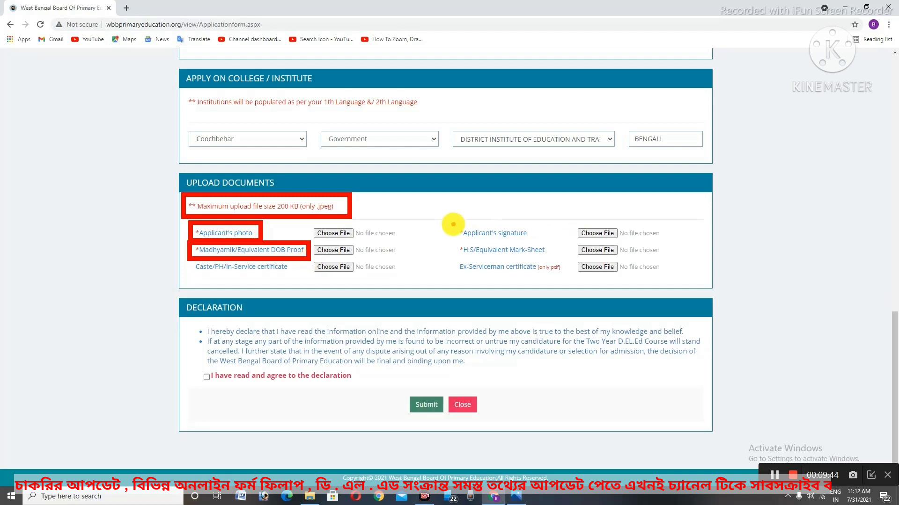
{"action": "mouse_move", "coordinate": [452, 223]}
{"action": "left_mouse_down"}
{"action": "mouse_move", "coordinate": [519, 247]}
{"action": "mouse_move", "coordinate": [667, 243]}
{"action": "left_mouse_up"}
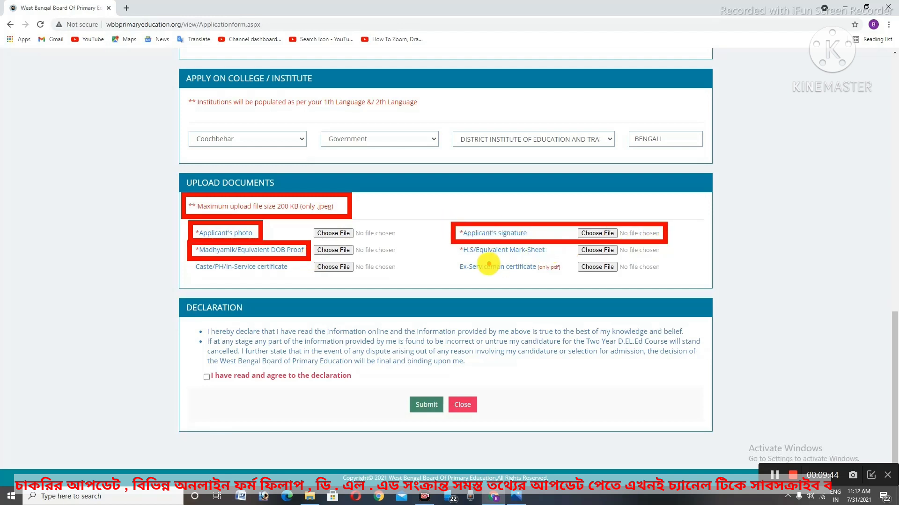
{"action": "left_click_drag", "start_coordinate": [467, 258], "coordinate": [622, 263]}
{"action": "left_click", "coordinate": [424, 233]}
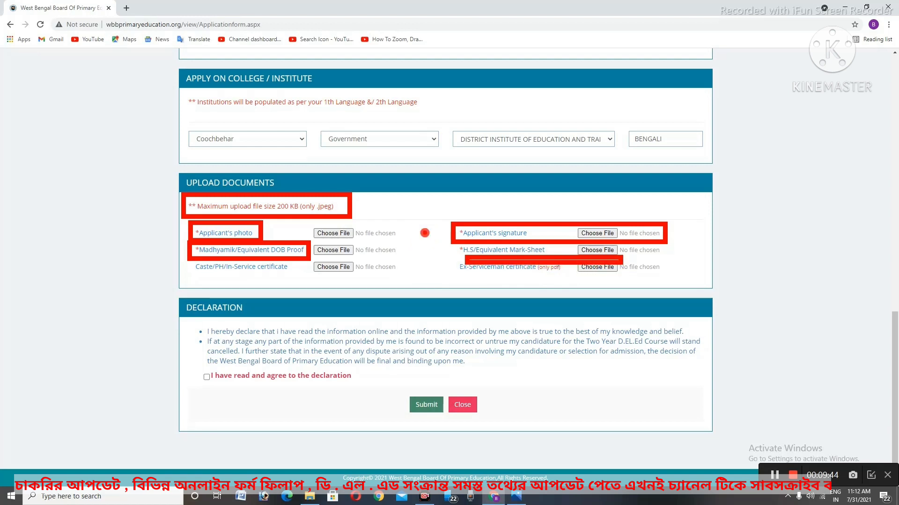
{"action": "key", "text": "Escape"}
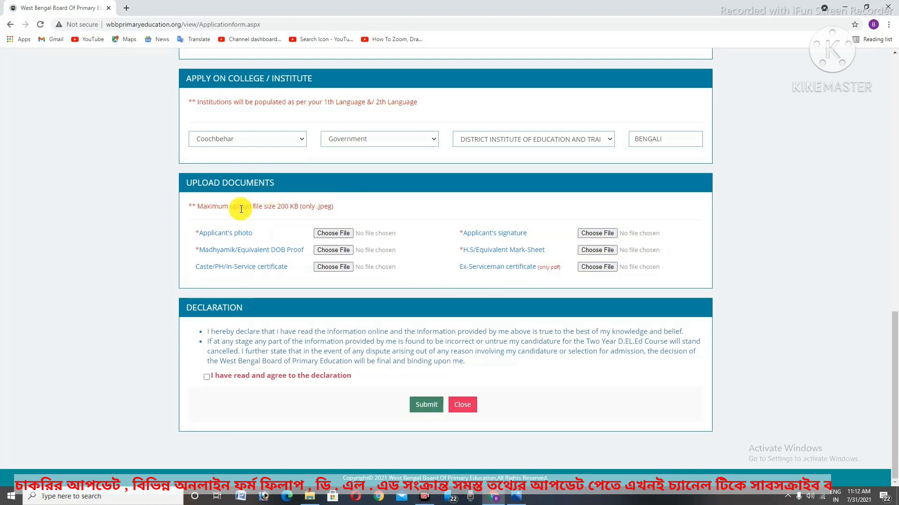
{"action": "left_click_drag", "start_coordinate": [185, 192], "coordinate": [347, 219]}
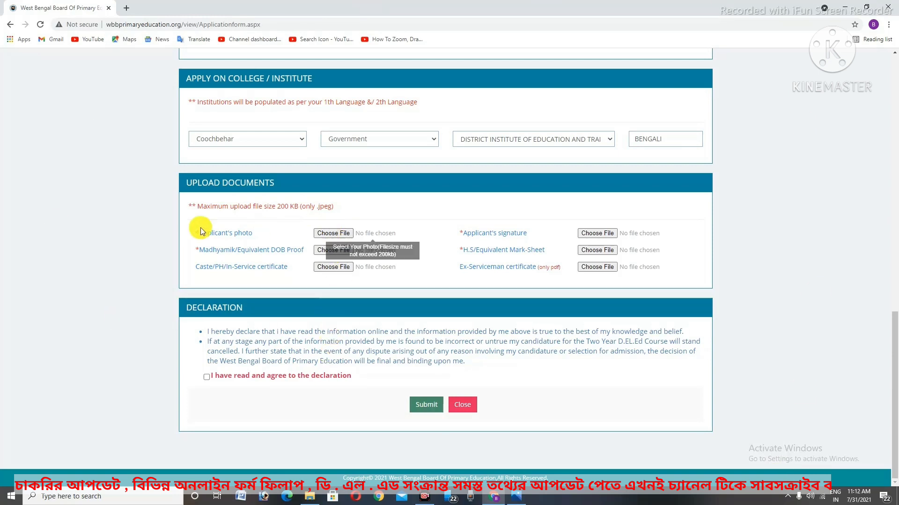
Attach the photo and signature images from the DLED ONLINE APPLY folder
{"action": "left_click", "coordinate": [321, 233]}
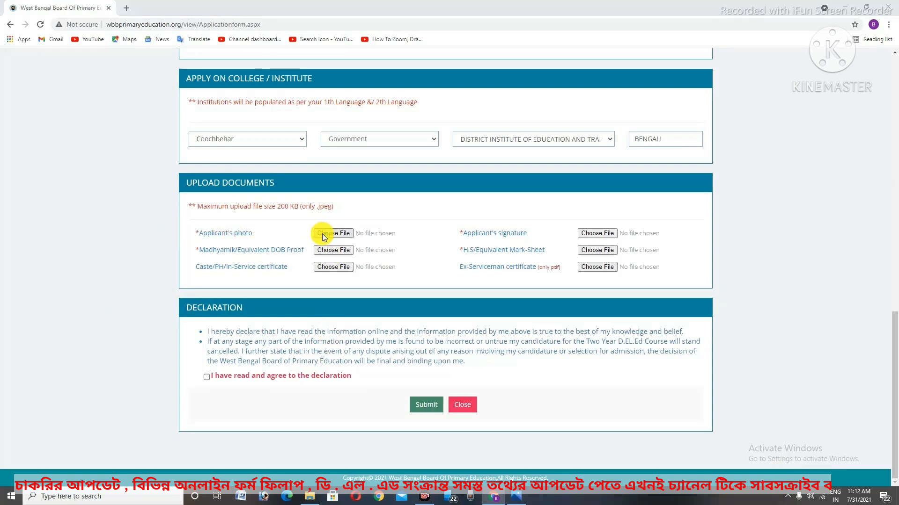
{"action": "left_click", "coordinate": [56, 196]}
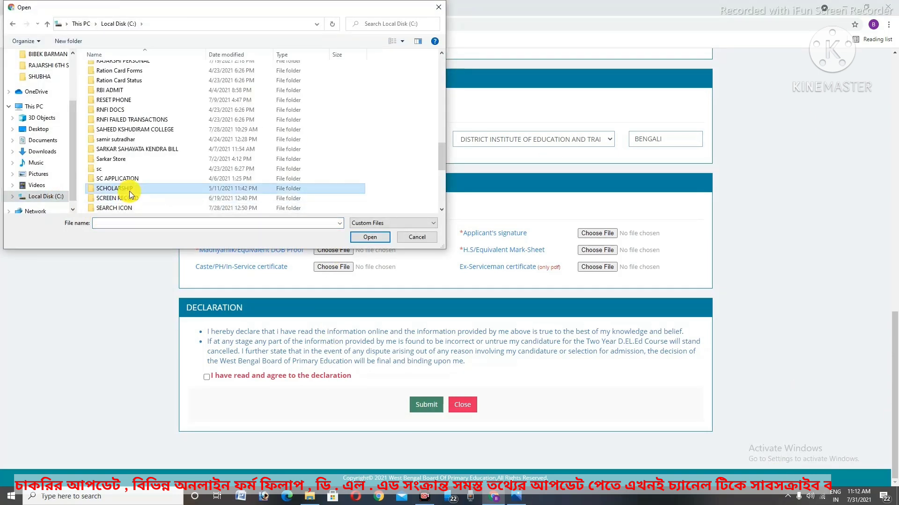
{"action": "scroll", "coordinate": [131, 75], "scroll_direction": "up", "scroll_amount": 10}
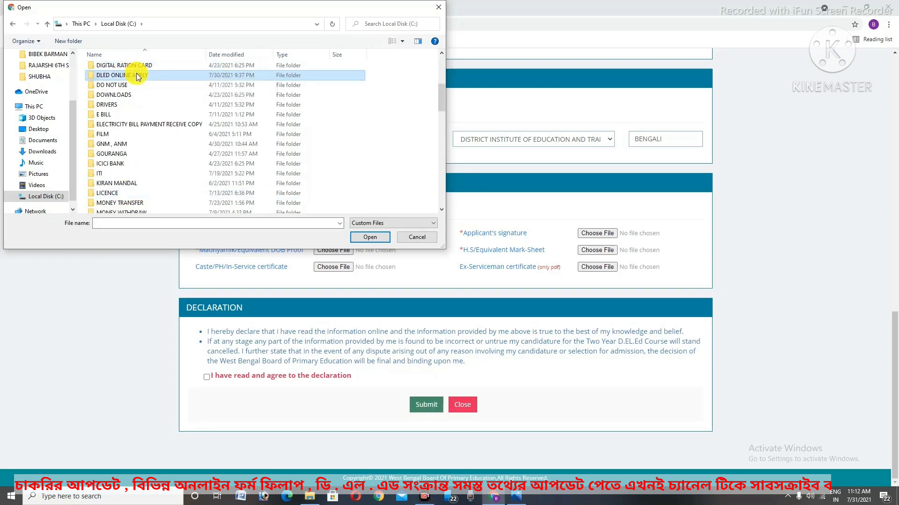
{"action": "double_click", "coordinate": [136, 74]}
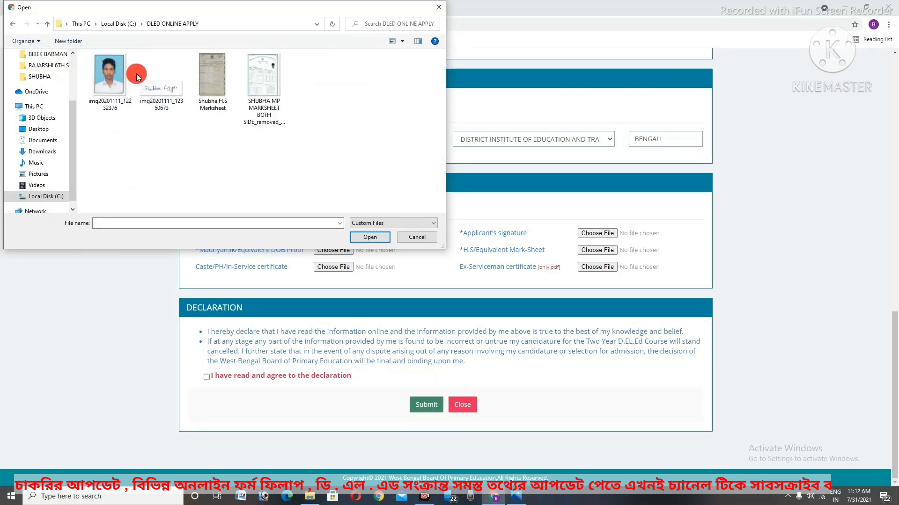
{"action": "left_click", "coordinate": [113, 81]}
{"action": "double_click", "coordinate": [112, 80]}
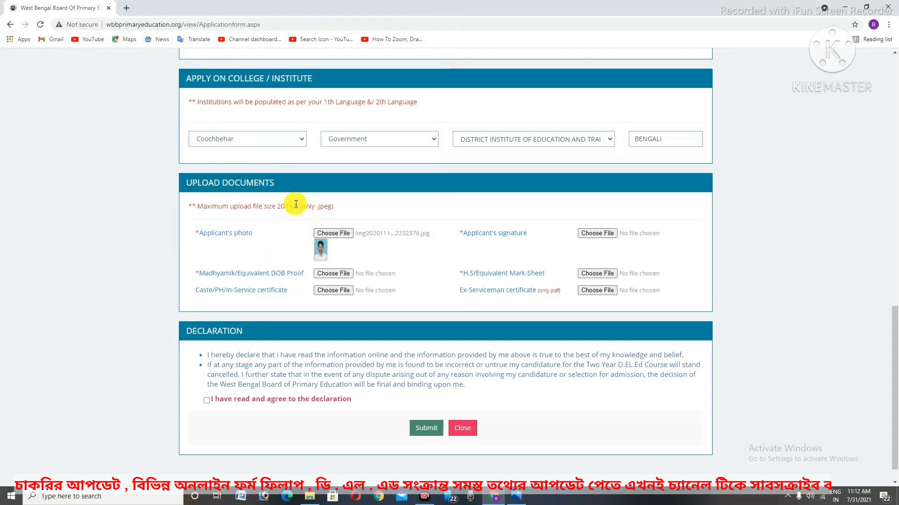
{"action": "left_click", "coordinate": [607, 232]}
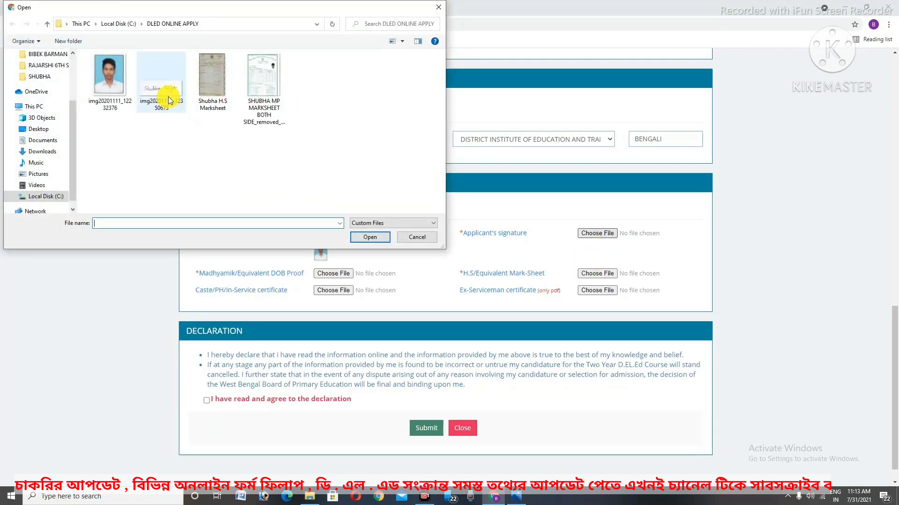
{"action": "double_click", "coordinate": [169, 100]}
Attach the H.S marksheet file as DOB proof and dismiss the invalid image warning
{"action": "scroll", "coordinate": [588, 255], "scroll_direction": "down", "scroll_amount": 1}
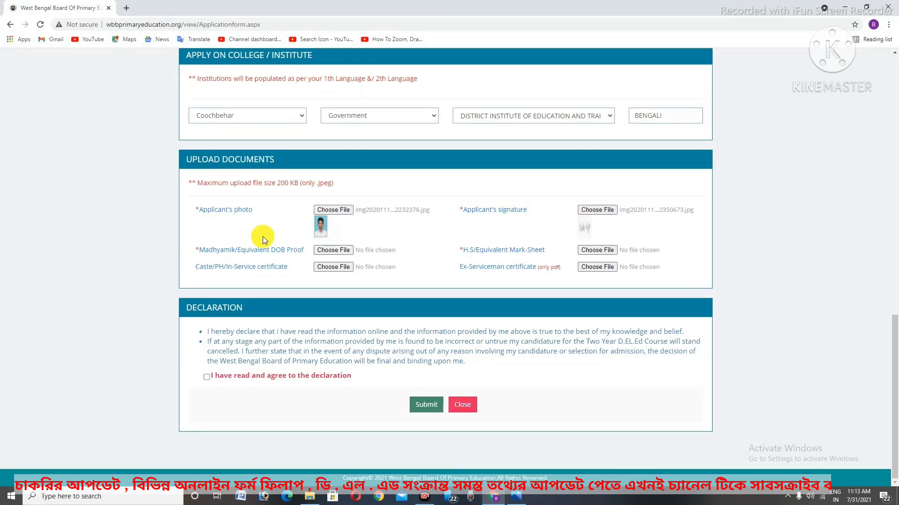
{"action": "left_click", "coordinate": [333, 251]}
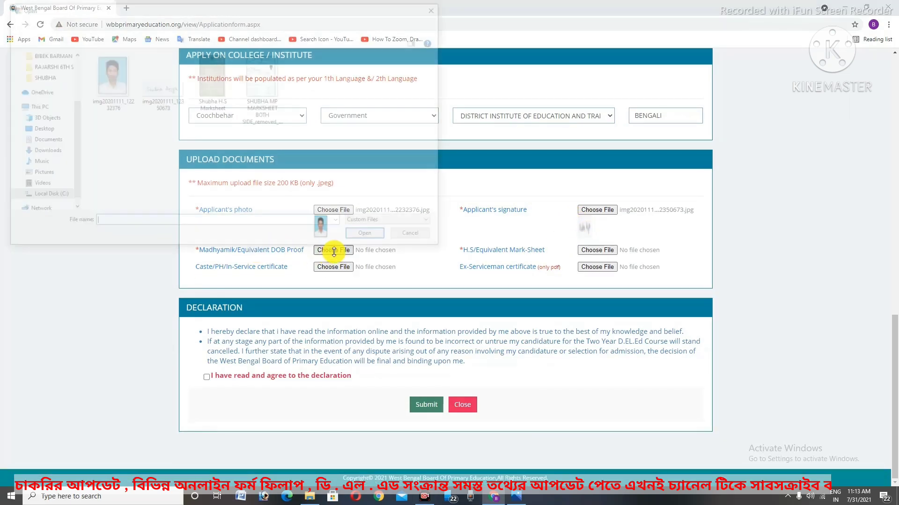
{"action": "left_click", "coordinate": [213, 82]}
{"action": "double_click", "coordinate": [262, 79]}
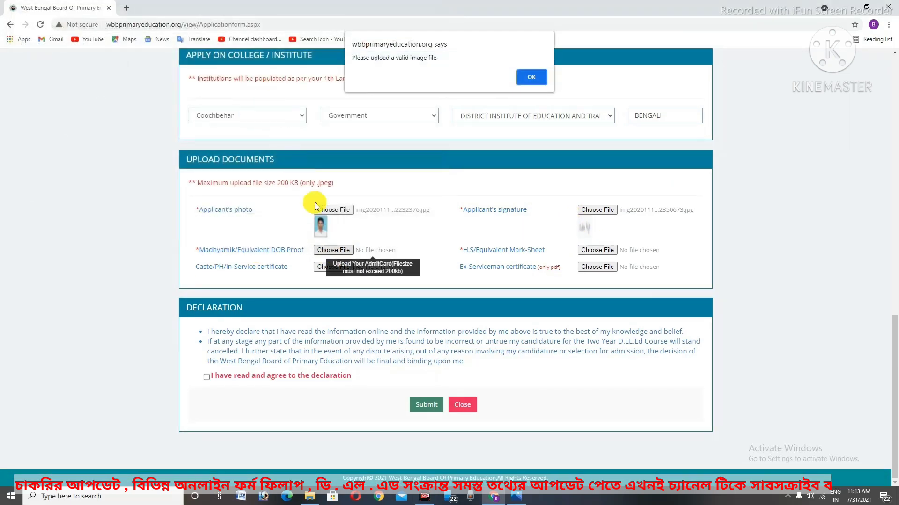
{"action": "left_click", "coordinate": [532, 77]}
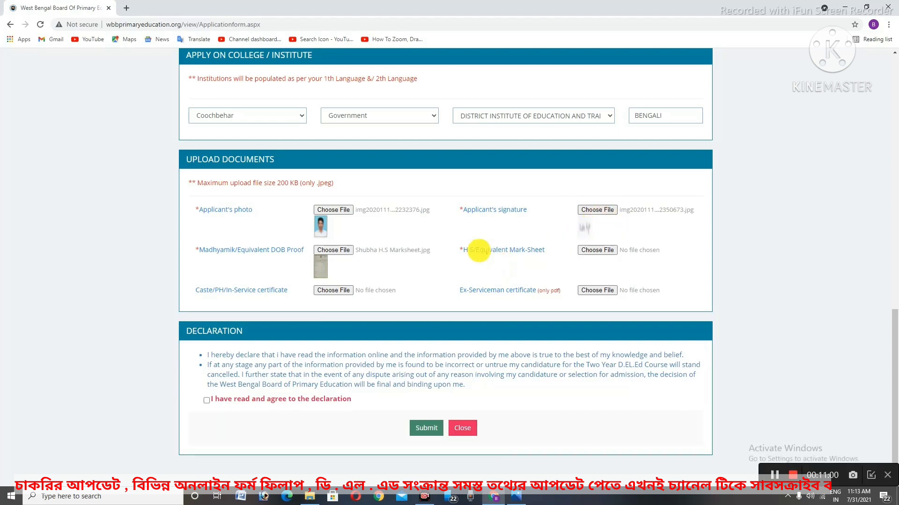
{"action": "left_click_drag", "start_coordinate": [440, 235], "coordinate": [655, 281]}
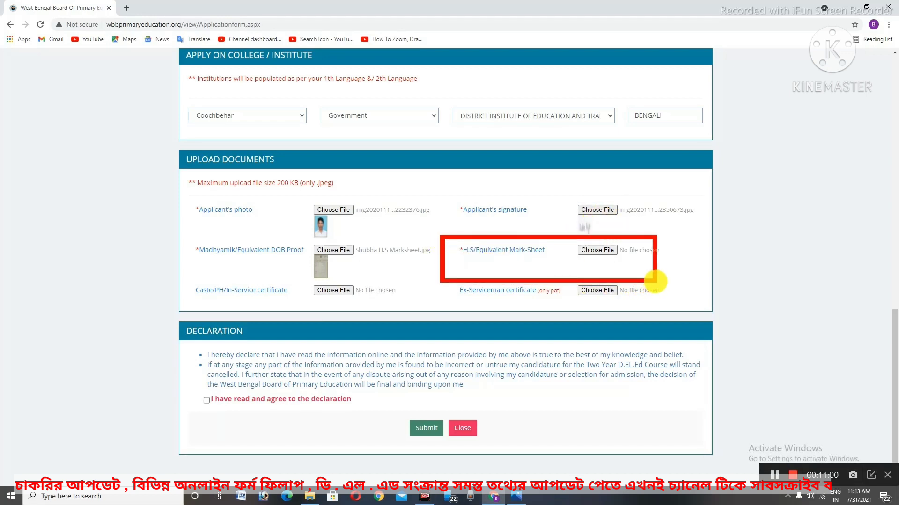
{"action": "left_click_drag", "start_coordinate": [187, 231], "coordinate": [310, 268]}
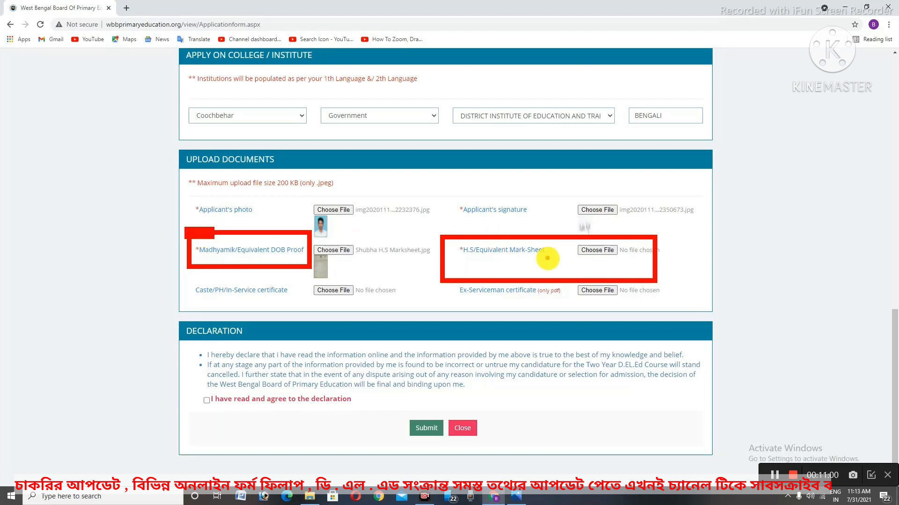
Attach the H.S marksheet image and note the Ex-Serviceman certificate's PDF-only requirement
{"action": "left_click", "coordinate": [600, 266]}
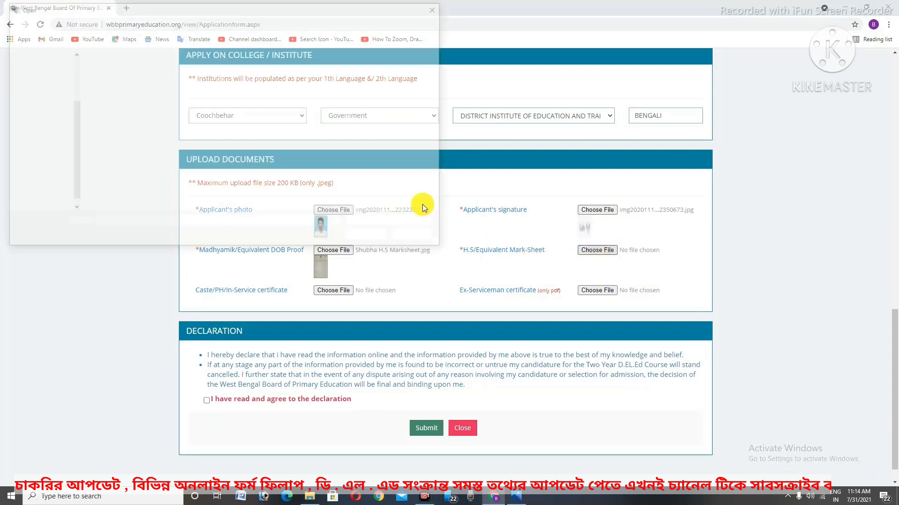
{"action": "double_click", "coordinate": [223, 87]}
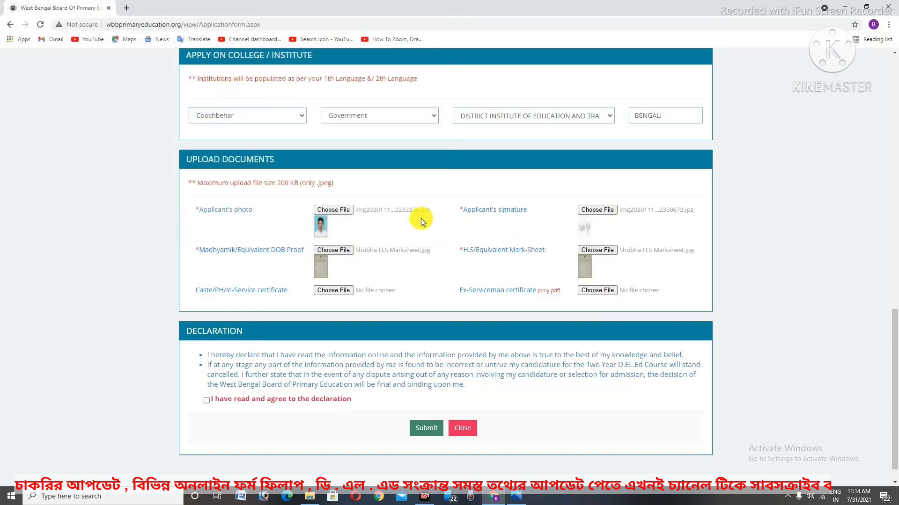
{"action": "scroll", "coordinate": [411, 276], "scroll_direction": "down", "scroll_amount": 1}
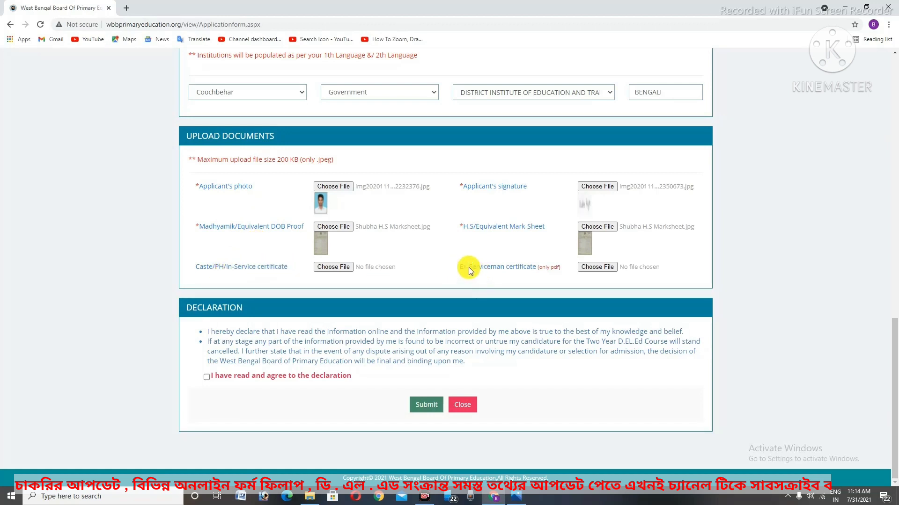
{"action": "triple_click", "coordinate": [490, 273]}
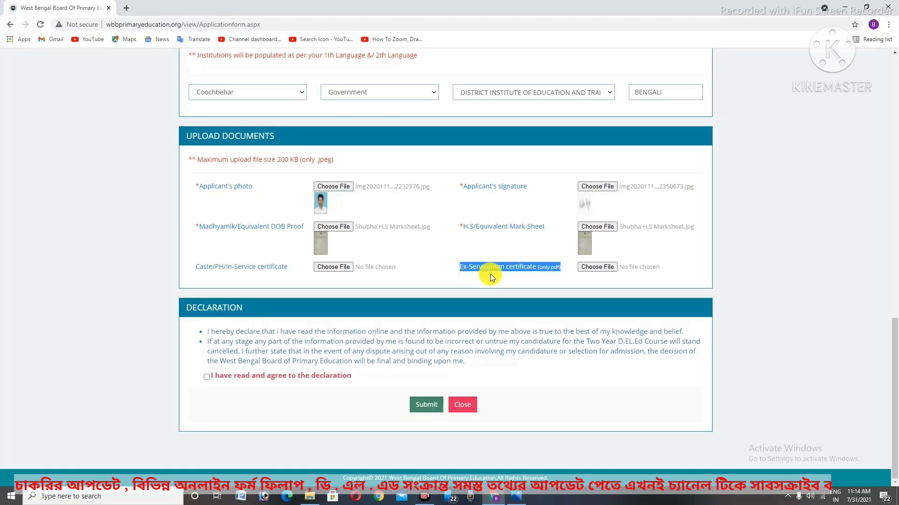
{"action": "left_click", "coordinate": [637, 290]}
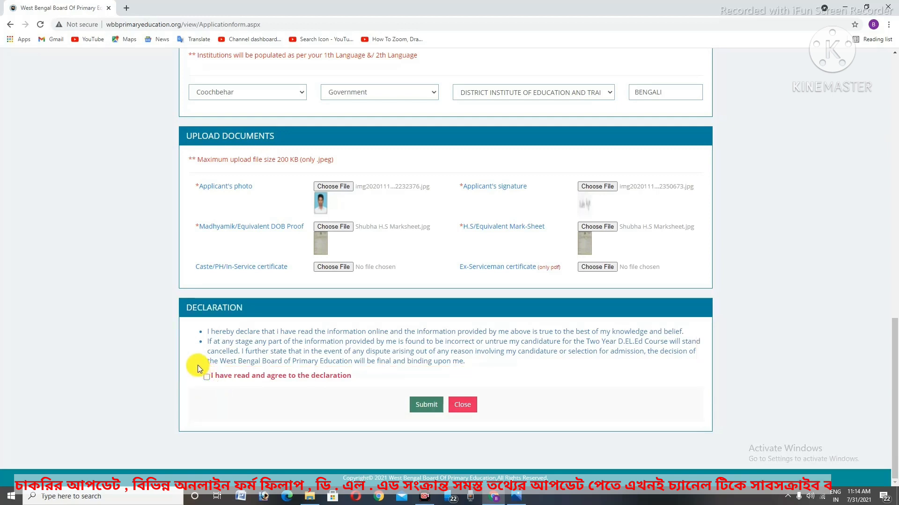
Agree to the declaration, review the form, and submit the application
{"action": "left_click", "coordinate": [206, 377]}
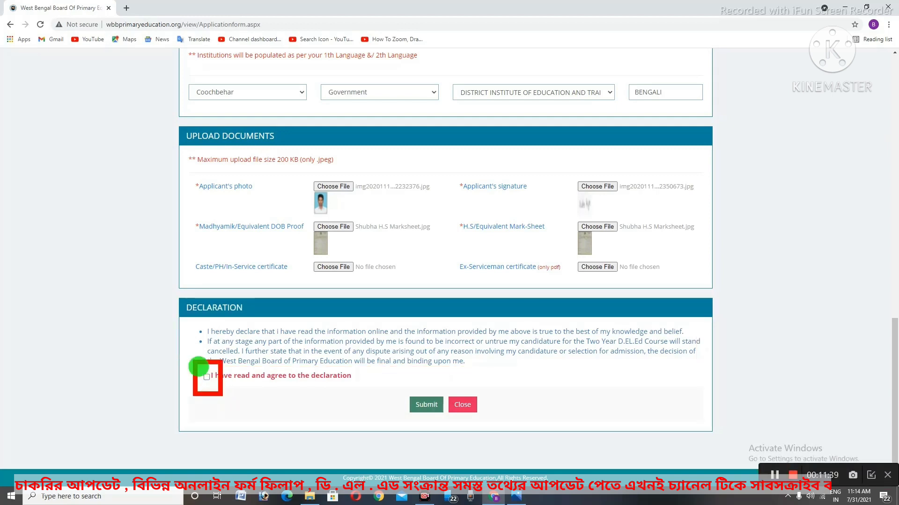
{"action": "scroll", "coordinate": [674, 329], "scroll_direction": "up", "scroll_amount": 15}
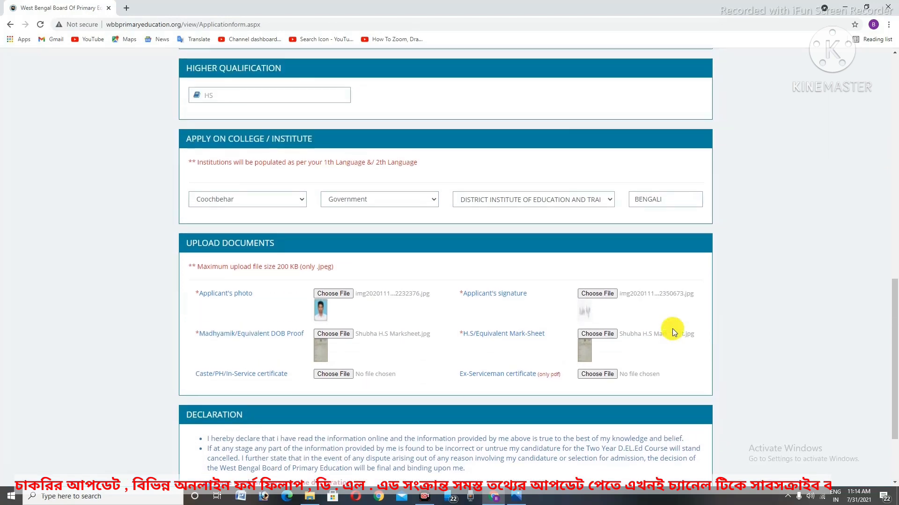
{"action": "scroll", "coordinate": [678, 363], "scroll_direction": "up", "scroll_amount": 3}
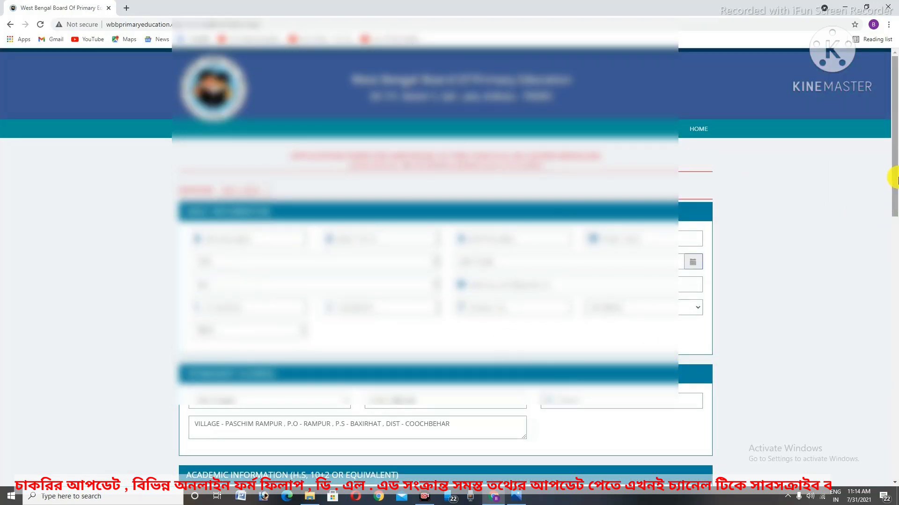
{"action": "scroll", "coordinate": [895, 180], "scroll_direction": "down", "scroll_amount": 20}
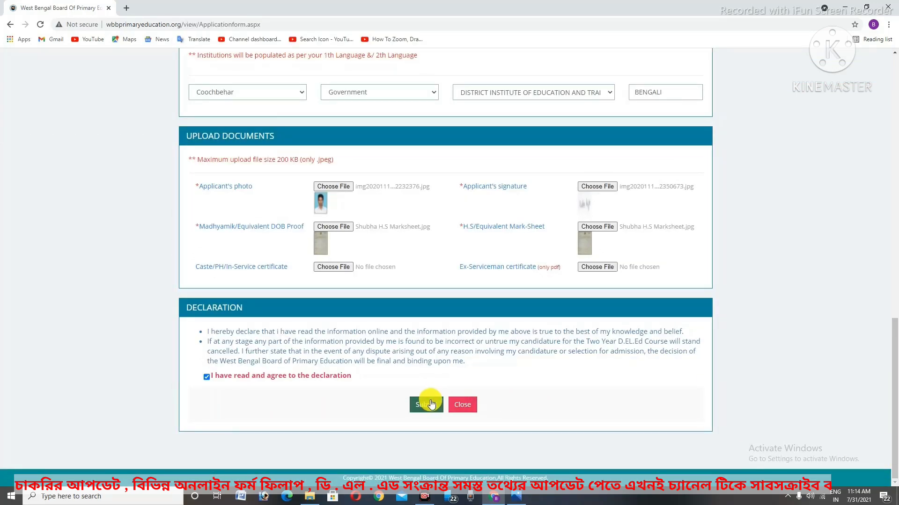
{"action": "left_click", "coordinate": [424, 406]}
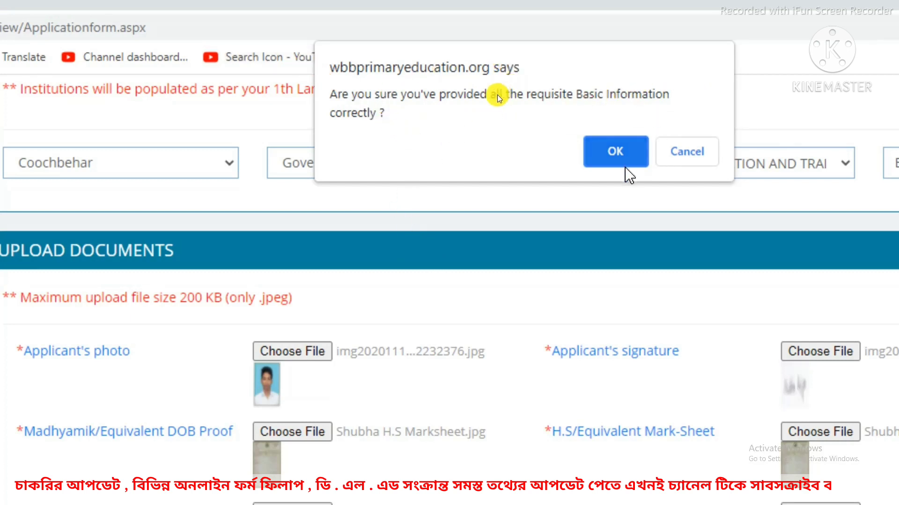
Accept the basic and academic information confirmations and the Rs.300.00 fee notice, then dismiss the record-saved alert
{"action": "left_click", "coordinate": [609, 154]}
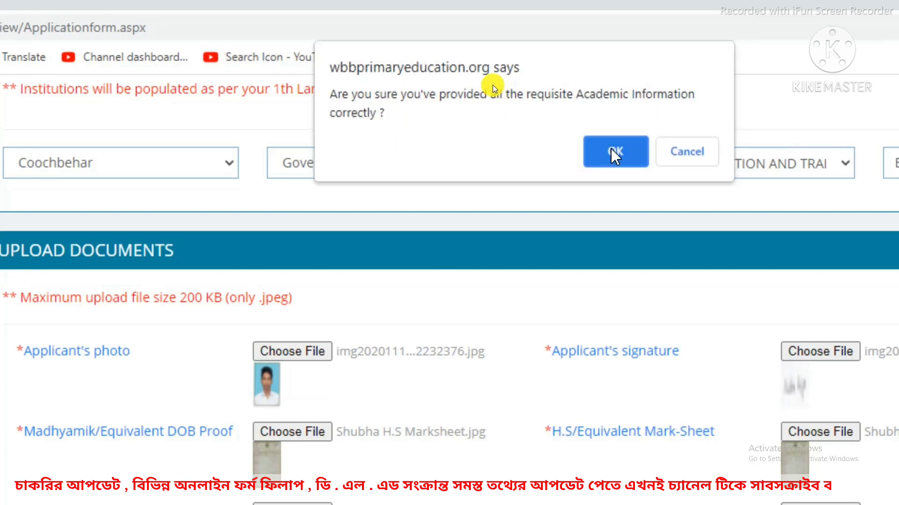
{"action": "left_click", "coordinate": [615, 153]}
{"action": "left_click", "coordinate": [614, 133]}
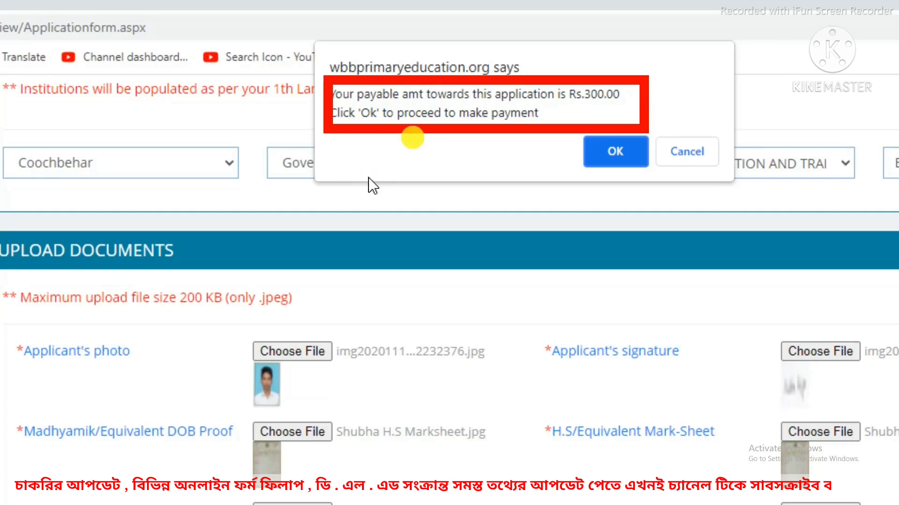
{"action": "left_click", "coordinate": [608, 158]}
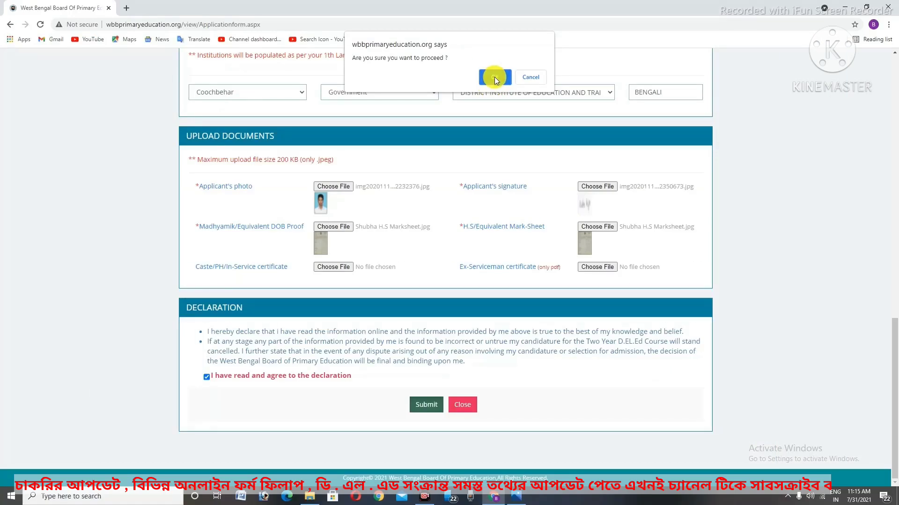
{"action": "left_click", "coordinate": [494, 76]}
{"action": "left_click", "coordinate": [494, 87]}
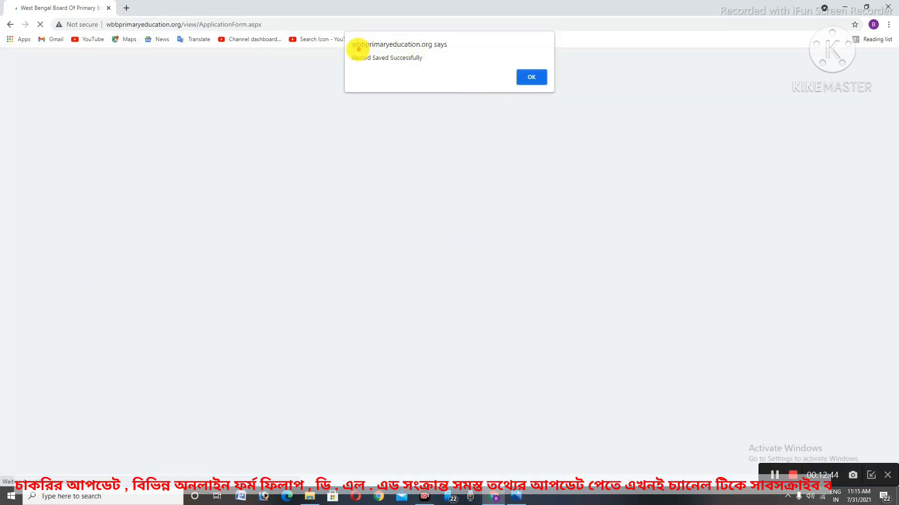
{"action": "left_click_drag", "start_coordinate": [347, 46], "coordinate": [435, 79]}
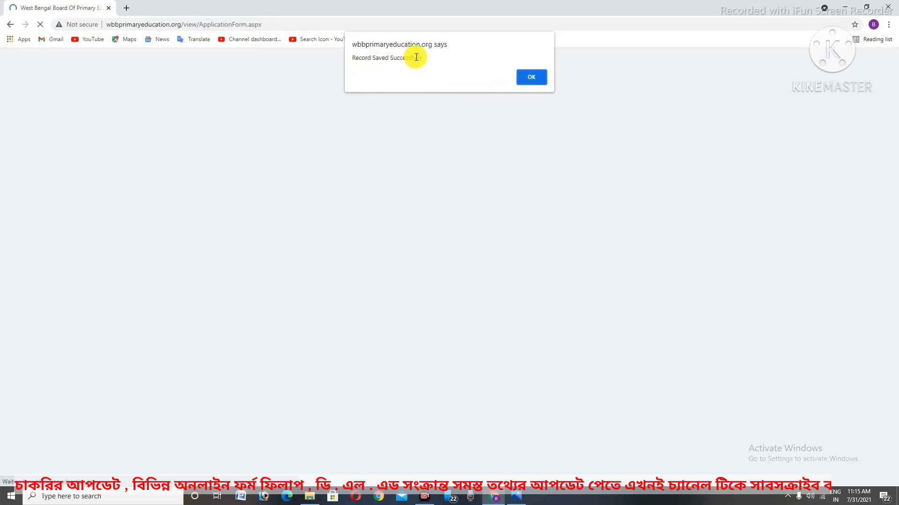
{"action": "left_click", "coordinate": [529, 78]}
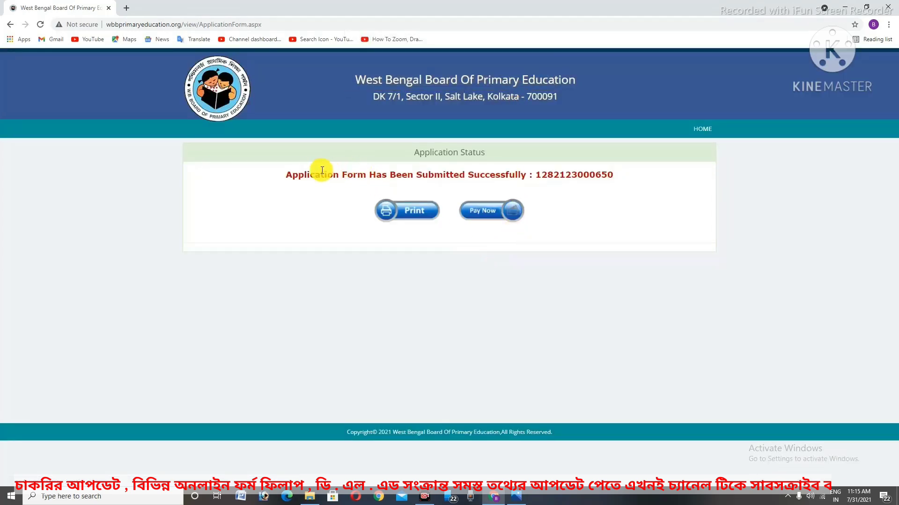
Highlight the submission success message and application number, and mark them with red annotation boxes
{"action": "left_click_drag", "start_coordinate": [291, 174], "coordinate": [540, 178]}
{"action": "double_click", "coordinate": [572, 173]}
{"action": "left_click", "coordinate": [573, 172]}
{"action": "left_click", "coordinate": [575, 219]}
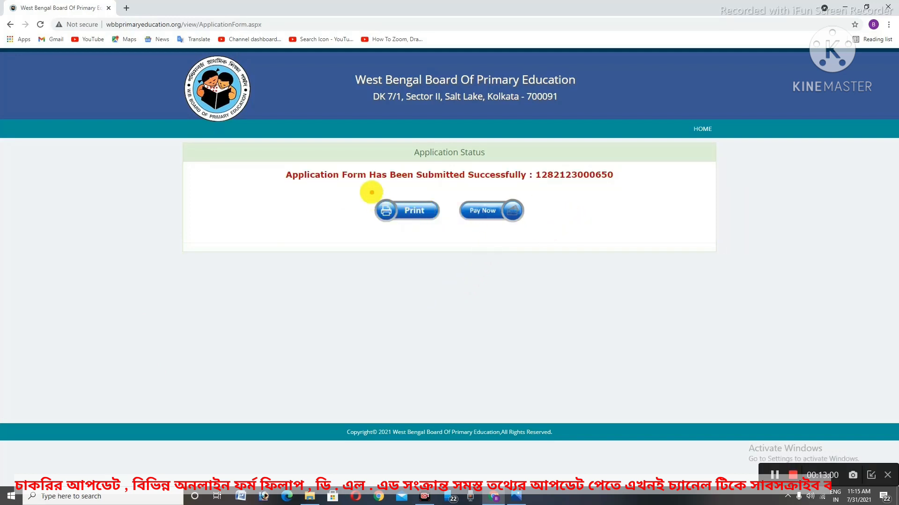
{"action": "left_click_drag", "start_coordinate": [370, 189], "coordinate": [443, 243]}
{"action": "left_click_drag", "start_coordinate": [460, 190], "coordinate": [530, 247]}
{"action": "left_click", "coordinate": [559, 246]}
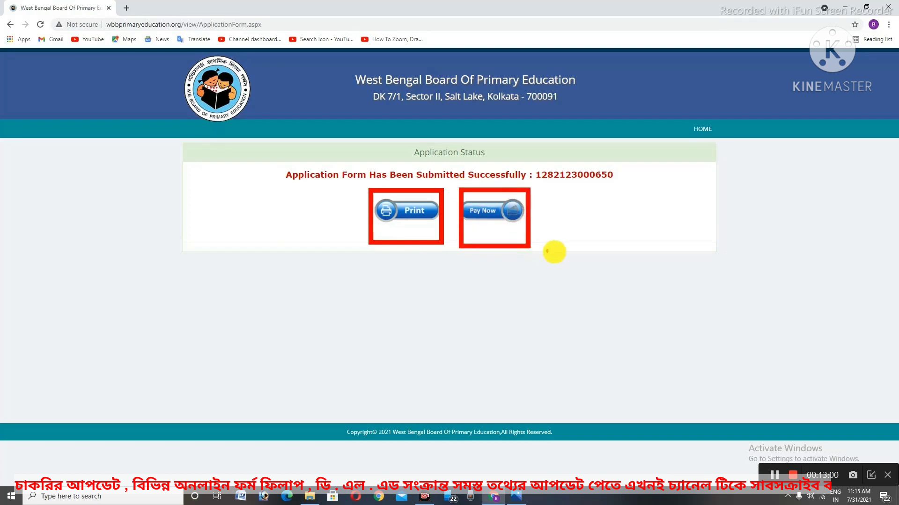
{"action": "key", "text": "Escape"}
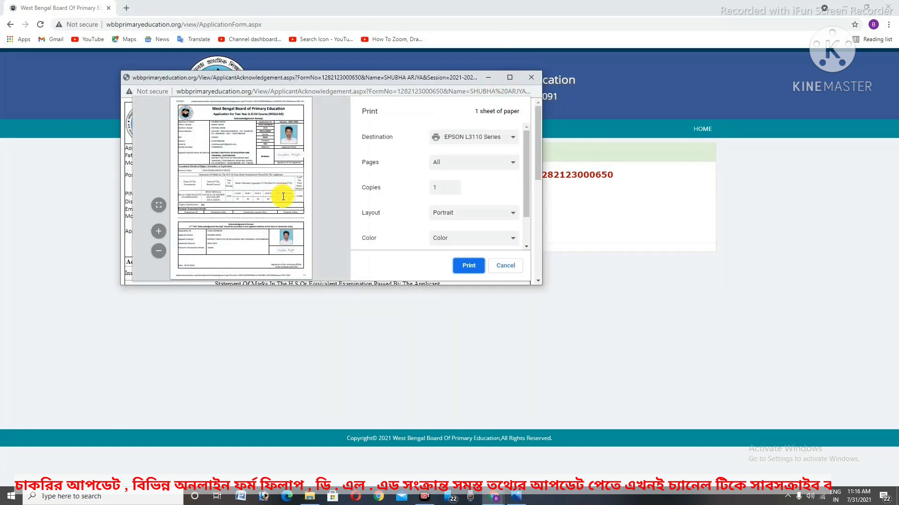
Save the acknowledgement as the ApplicantAcknowledgement PDF in Downloads, then close the slip
{"action": "left_click", "coordinate": [466, 140]}
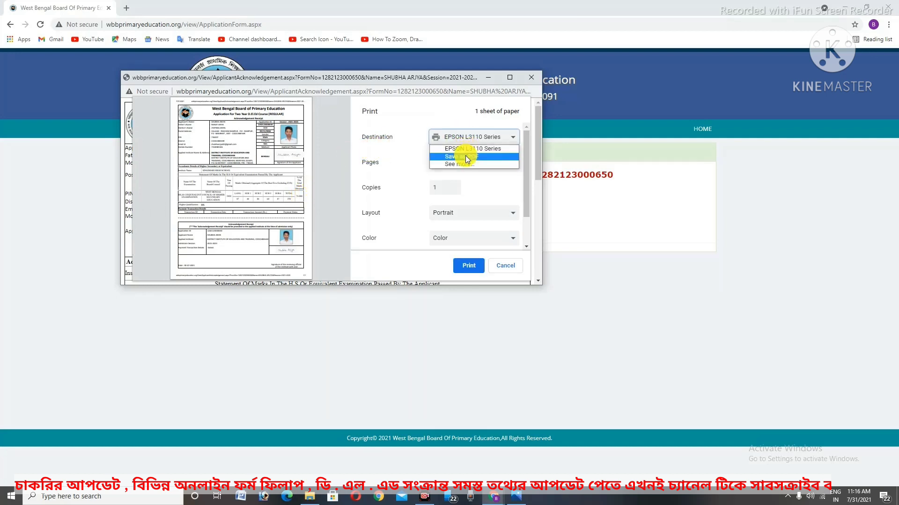
{"action": "left_click", "coordinate": [466, 156]}
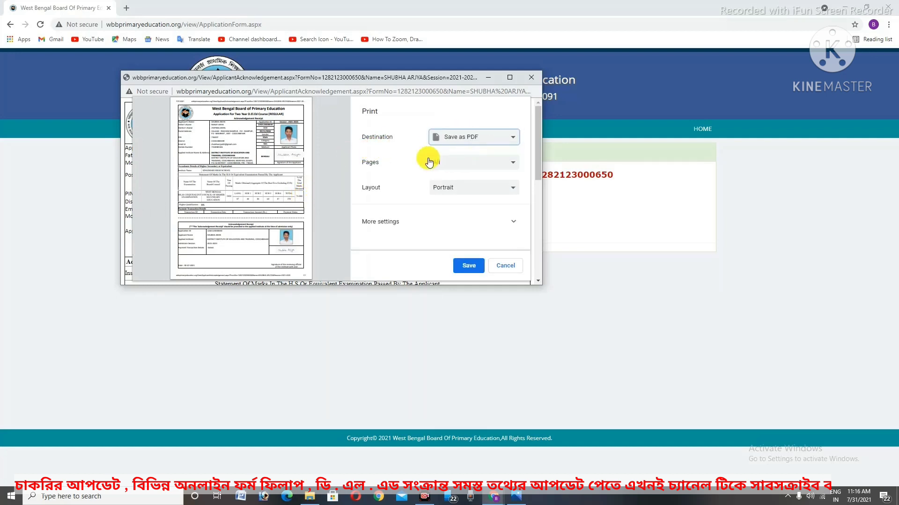
{"action": "left_click", "coordinate": [464, 266]}
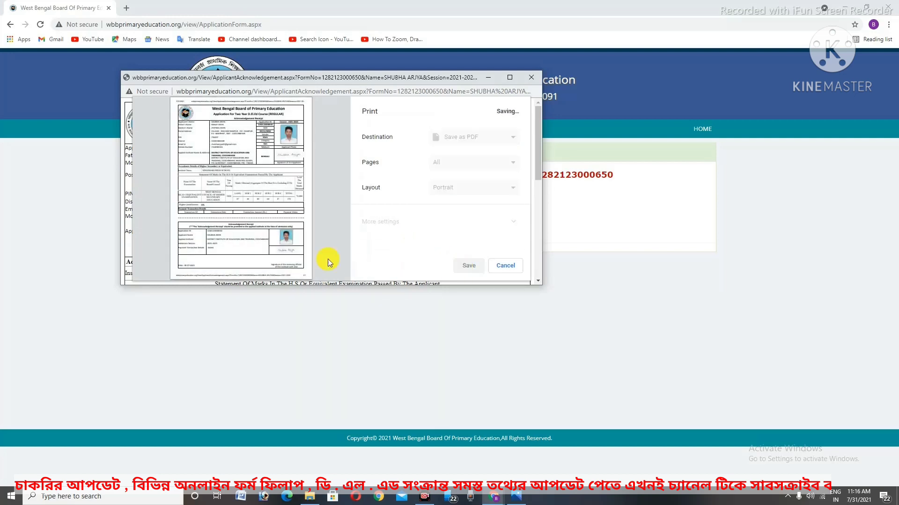
{"action": "scroll", "coordinate": [291, 248], "scroll_direction": "down", "scroll_amount": 3}
{"action": "scroll", "coordinate": [291, 248], "scroll_direction": "down", "scroll_amount": 2}
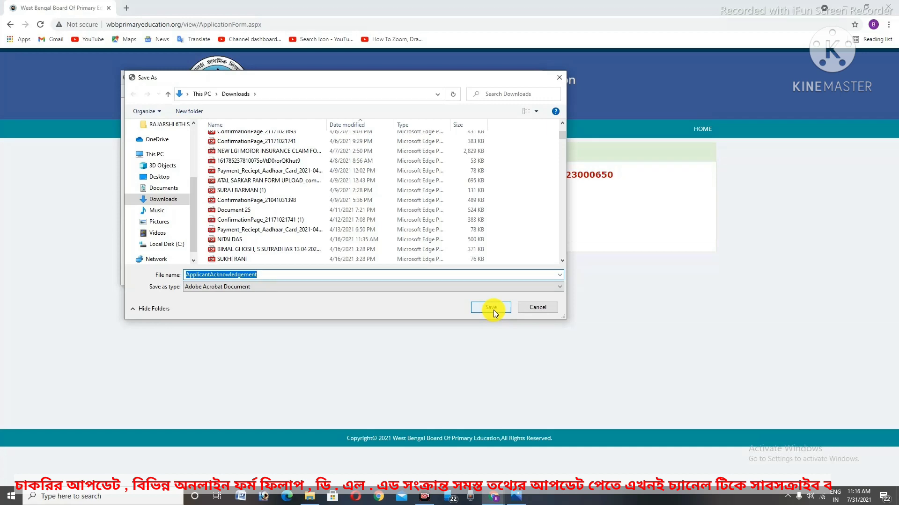
{"action": "left_click", "coordinate": [494, 310]}
{"action": "scroll", "coordinate": [436, 191], "scroll_direction": "down", "scroll_amount": 5}
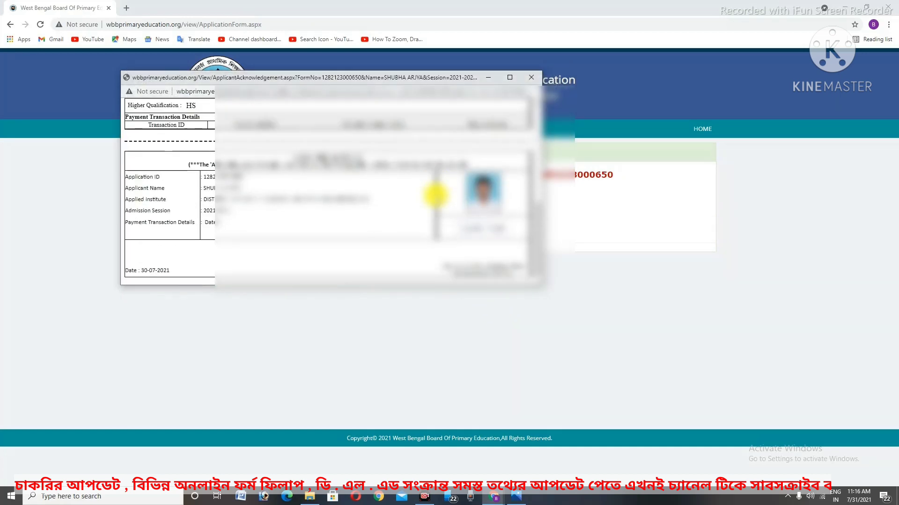
{"action": "scroll", "coordinate": [436, 197], "scroll_direction": "up", "scroll_amount": 5}
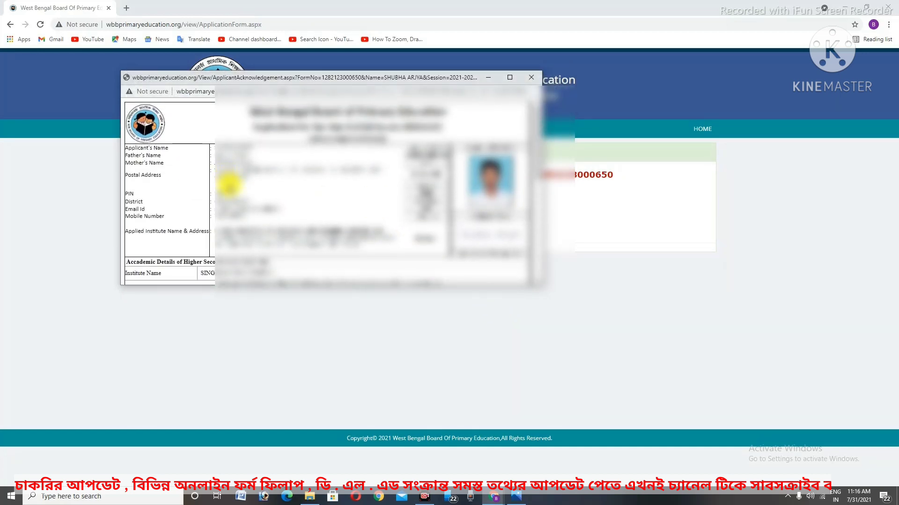
{"action": "scroll", "coordinate": [276, 231], "scroll_direction": "down", "scroll_amount": 8}
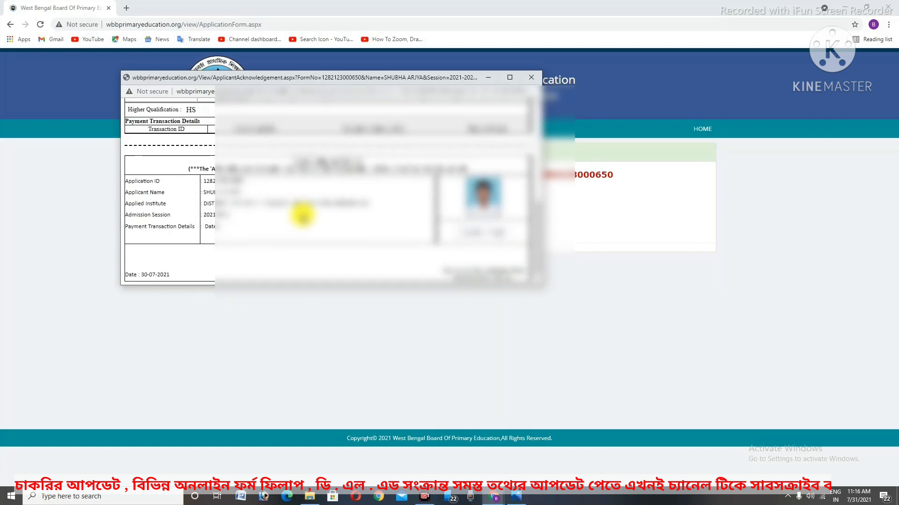
{"action": "scroll", "coordinate": [337, 197], "scroll_direction": "up", "scroll_amount": 7}
{"action": "left_click", "coordinate": [531, 77]}
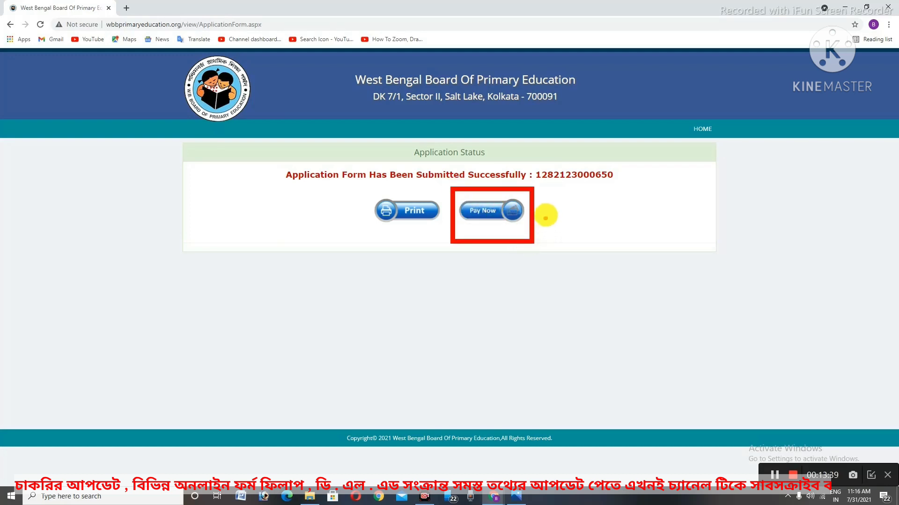
Annotate the payment methods on the BillDesk page, then clear the markings
{"action": "mouse_move", "coordinate": [546, 204]}
{"action": "left_mouse_down"}
{"action": "mouse_move", "coordinate": [561, 225]}
{"action": "mouse_move", "coordinate": [603, 187]}
{"action": "mouse_move", "coordinate": [648, 194]}
{"action": "left_mouse_up"}
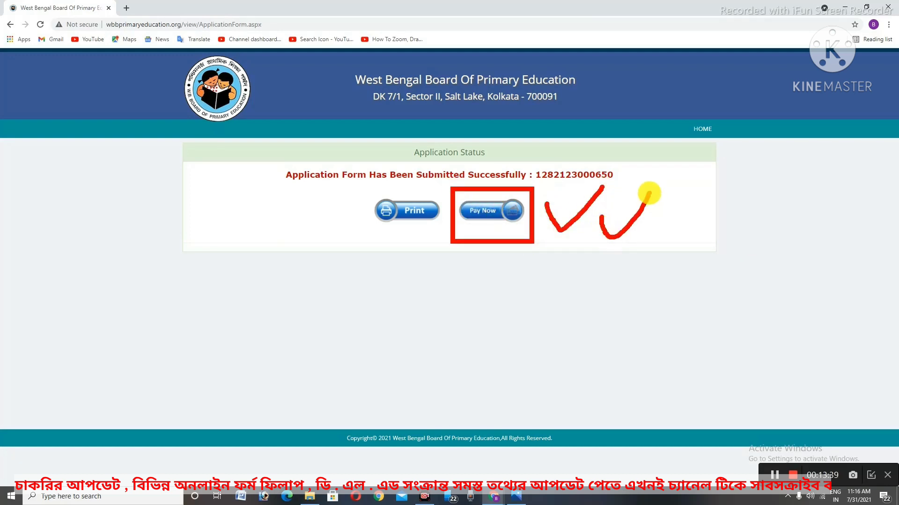
{"action": "key", "text": "Escape"}
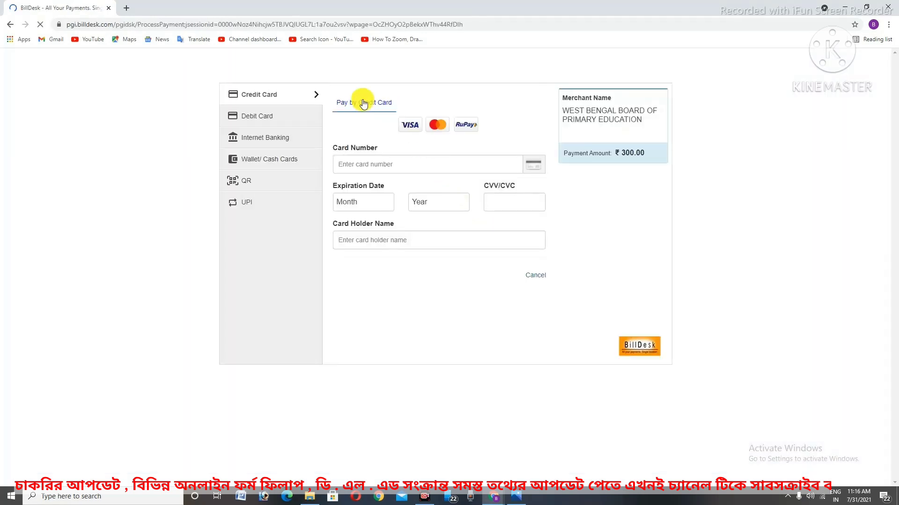
{"action": "mouse_move", "coordinate": [212, 70]}
{"action": "left_mouse_down"}
{"action": "mouse_move", "coordinate": [346, 204]}
{"action": "mouse_move", "coordinate": [652, 301]}
{"action": "mouse_move", "coordinate": [676, 326]}
{"action": "left_mouse_up"}
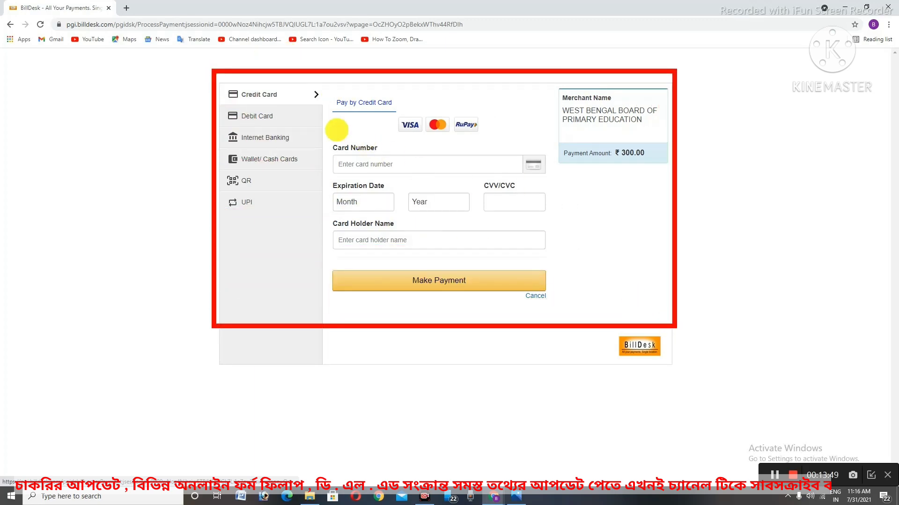
{"action": "mouse_move", "coordinate": [231, 78]}
{"action": "left_mouse_down"}
{"action": "mouse_move", "coordinate": [287, 94]}
{"action": "mouse_move", "coordinate": [292, 131]}
{"action": "mouse_move", "coordinate": [319, 146]}
{"action": "mouse_move", "coordinate": [312, 169]}
{"action": "left_mouse_up"}
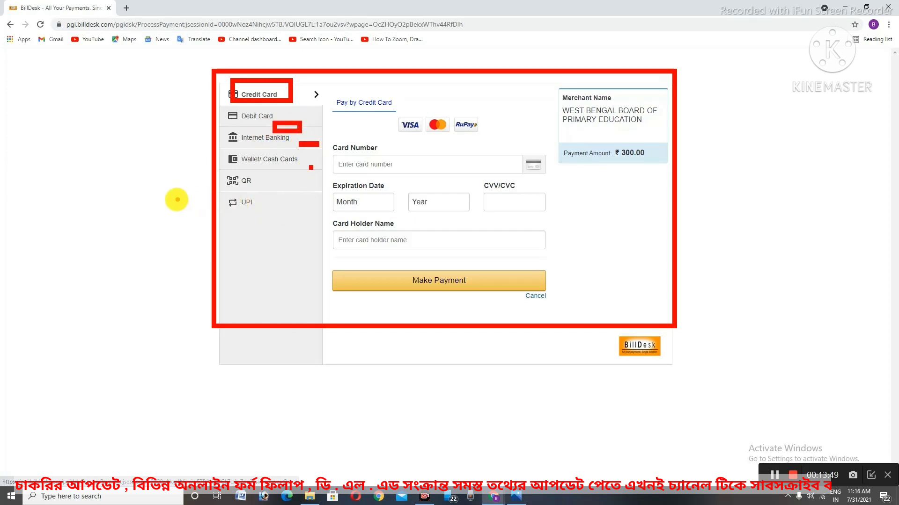
{"action": "key", "text": "Escape"}
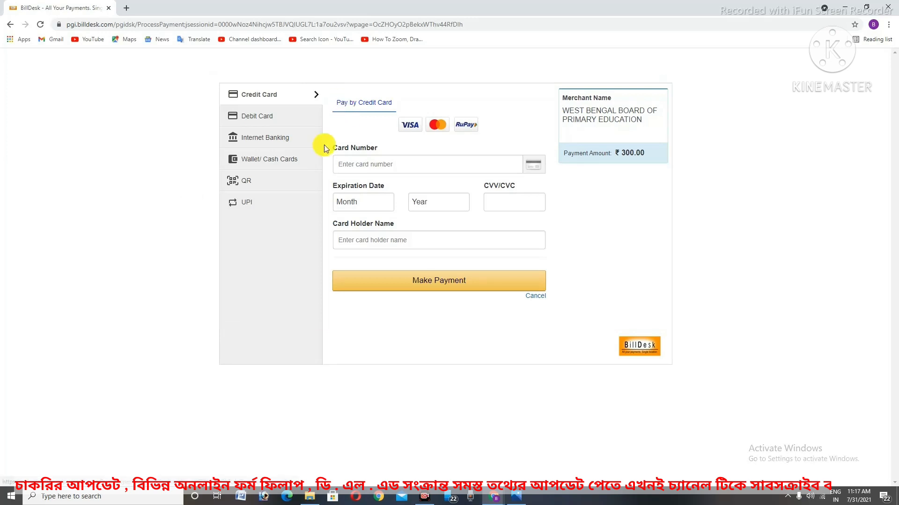
Choose UPI with the QR option and BHIM UPI, and submit the ₹300.00 payment
{"action": "left_click", "coordinate": [271, 203]}
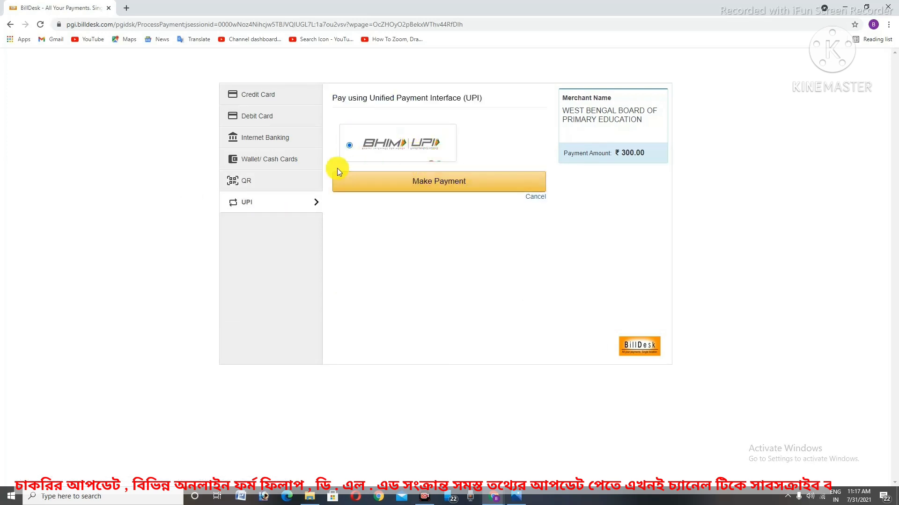
{"action": "left_click", "coordinate": [285, 178]}
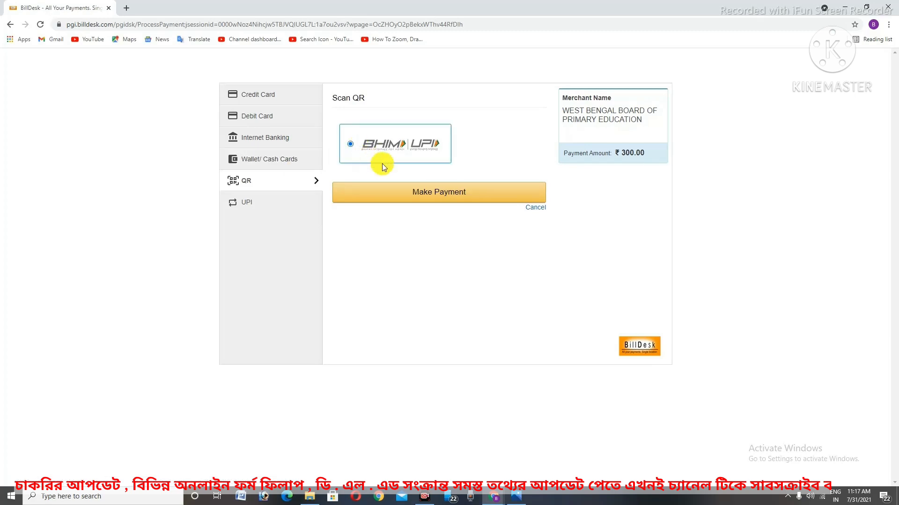
{"action": "left_click", "coordinate": [267, 120]}
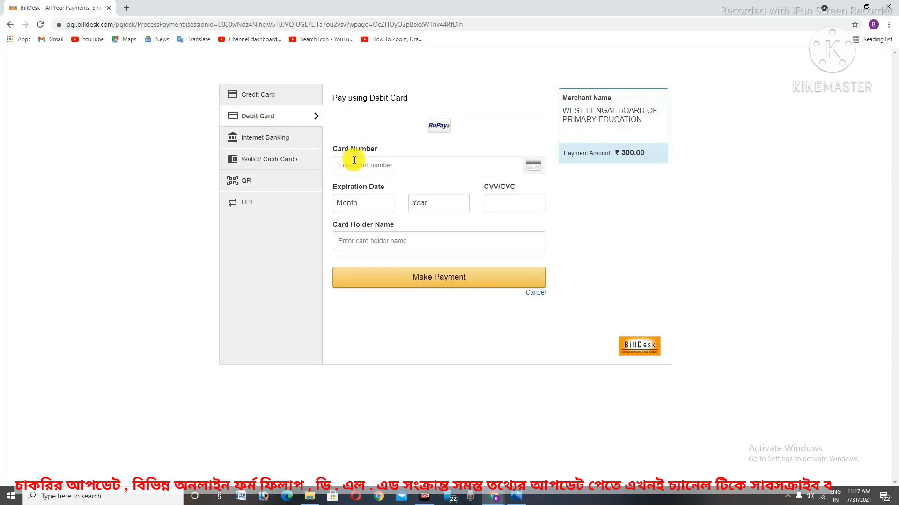
{"action": "left_click", "coordinate": [293, 200]}
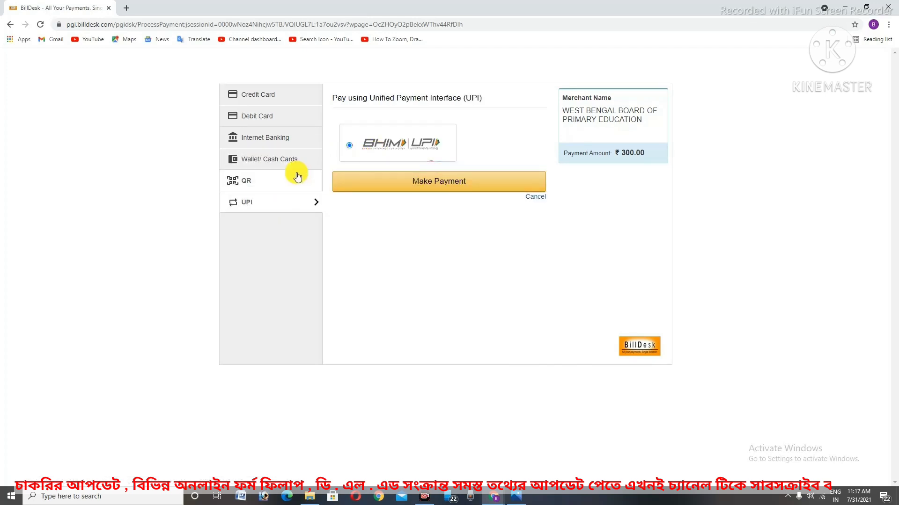
{"action": "left_click", "coordinate": [296, 181]}
{"action": "left_click", "coordinate": [349, 145]}
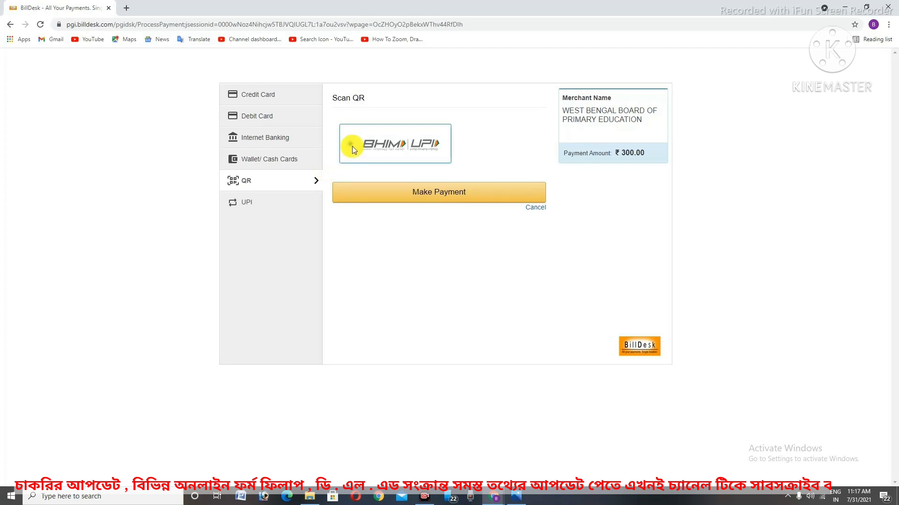
{"action": "left_click", "coordinate": [420, 196]}
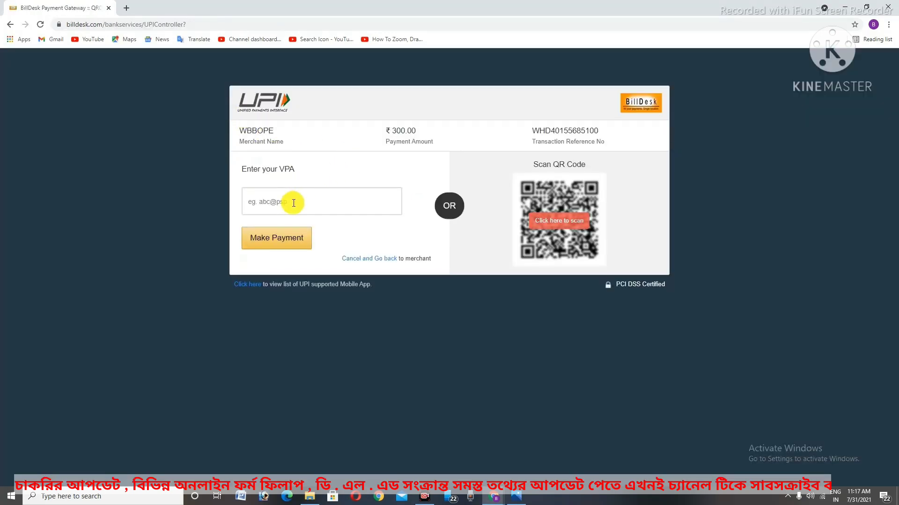
Reveal the scannable QR code and mark the empty Enter your VPA box
{"action": "left_click", "coordinate": [555, 222]}
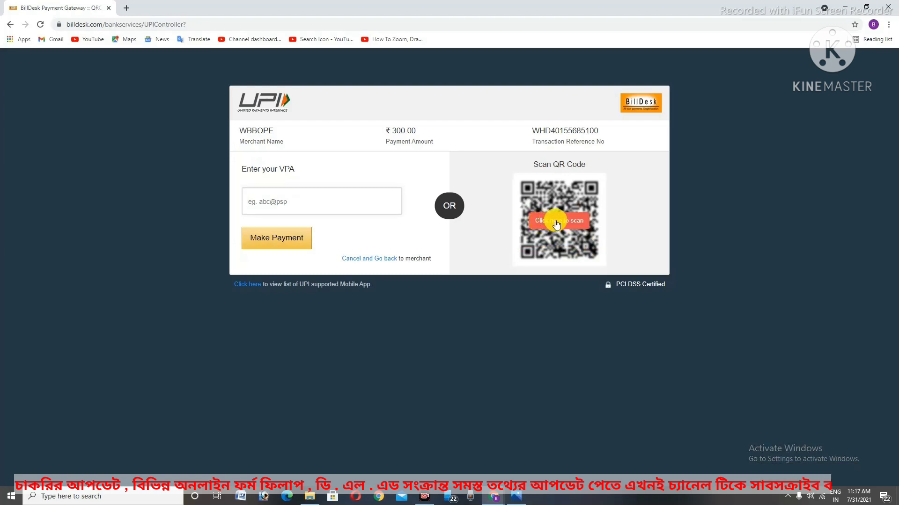
{"action": "left_click", "coordinate": [556, 223]}
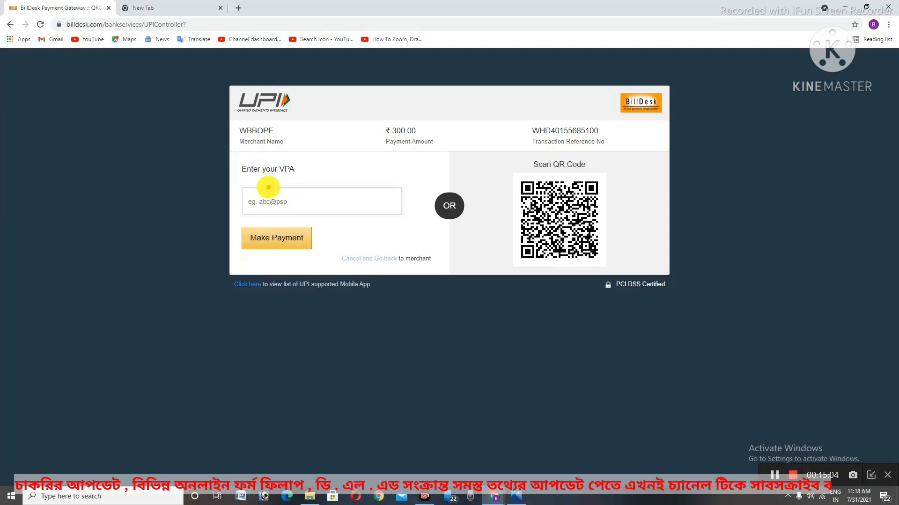
{"action": "mouse_move", "coordinate": [233, 179]}
{"action": "left_mouse_down"}
{"action": "mouse_move", "coordinate": [331, 227]}
{"action": "mouse_move", "coordinate": [417, 230]}
{"action": "left_mouse_up"}
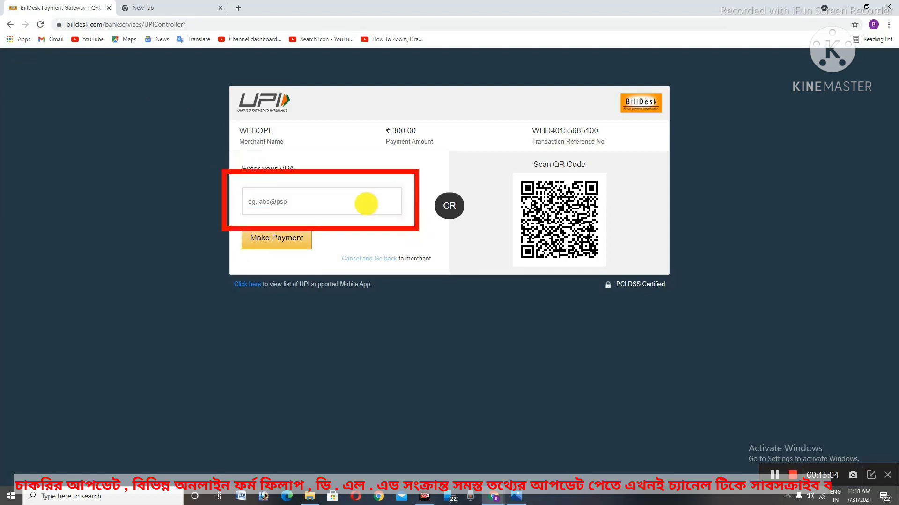